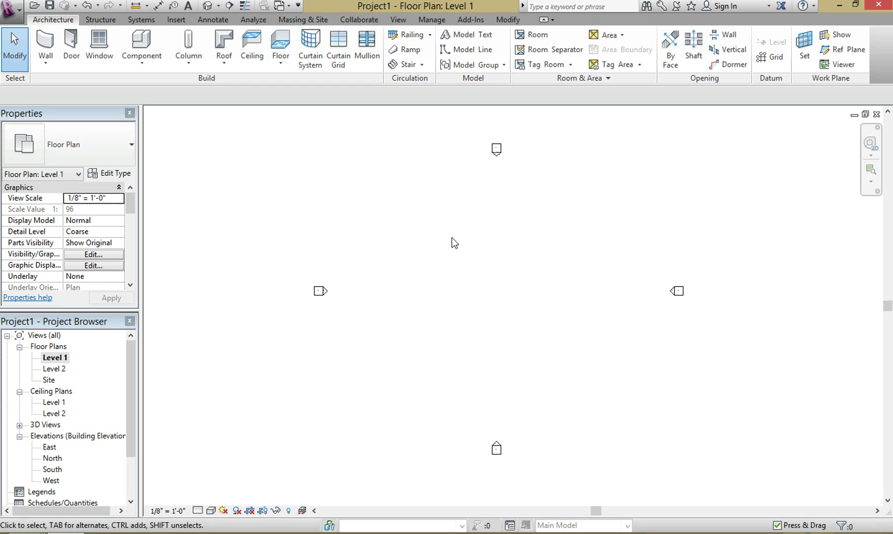
Draw Level 1 walls with WA: a 50-foot wall, a 30-foot wall, then the bottom wall
{"action": "key", "text": "w"}
{"action": "key", "text": "a"}
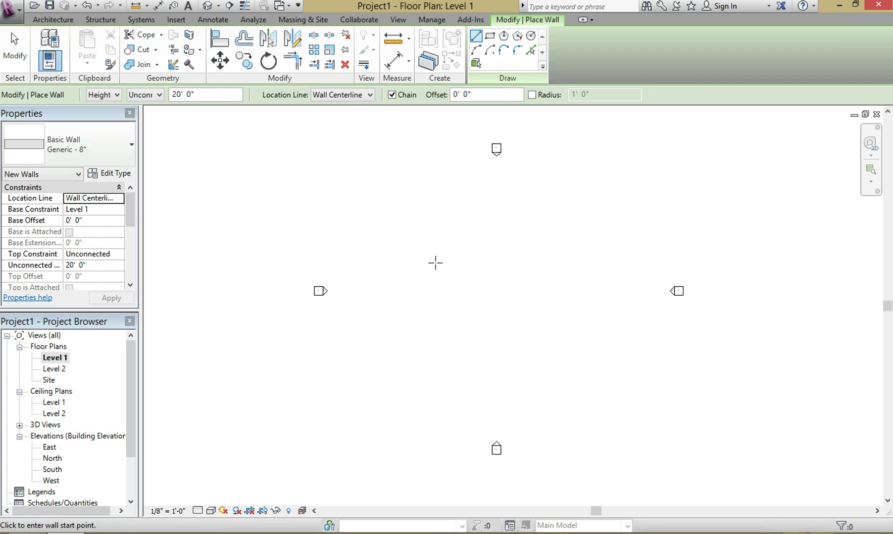
{"action": "left_click", "coordinate": [457, 242]}
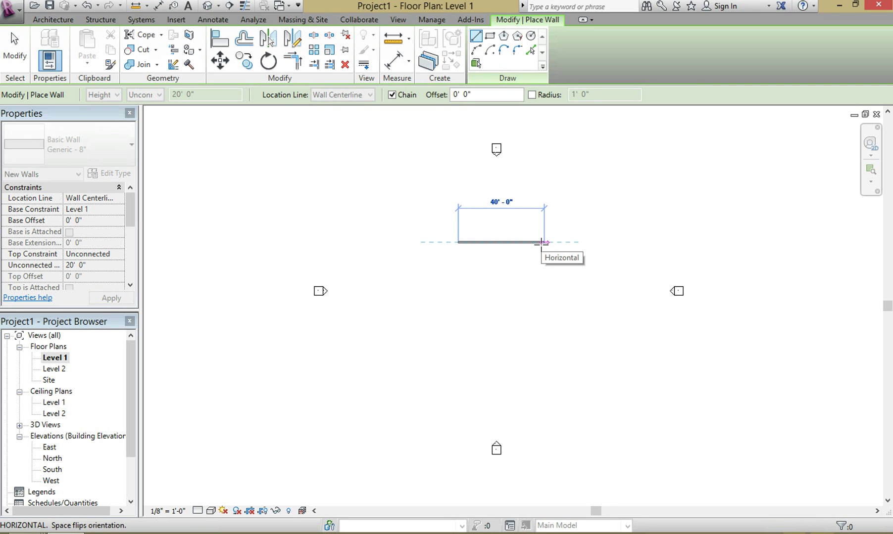
{"action": "type", "text": "50"}
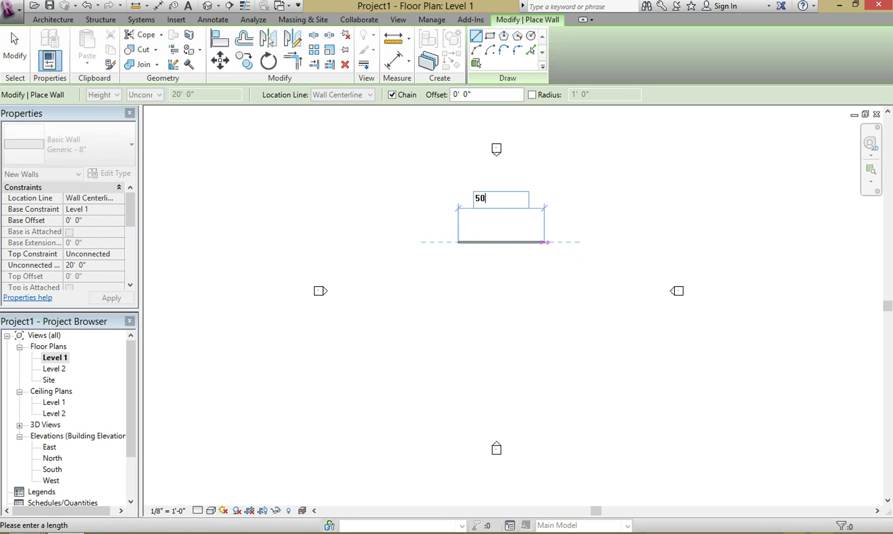
{"action": "key", "text": "Return"}
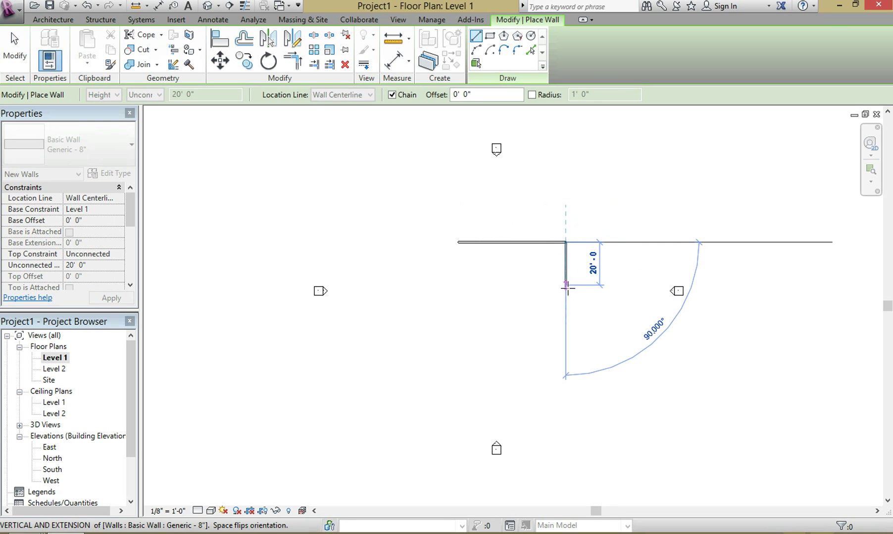
{"action": "type", "text": "30"}
{"action": "key", "text": "Return"}
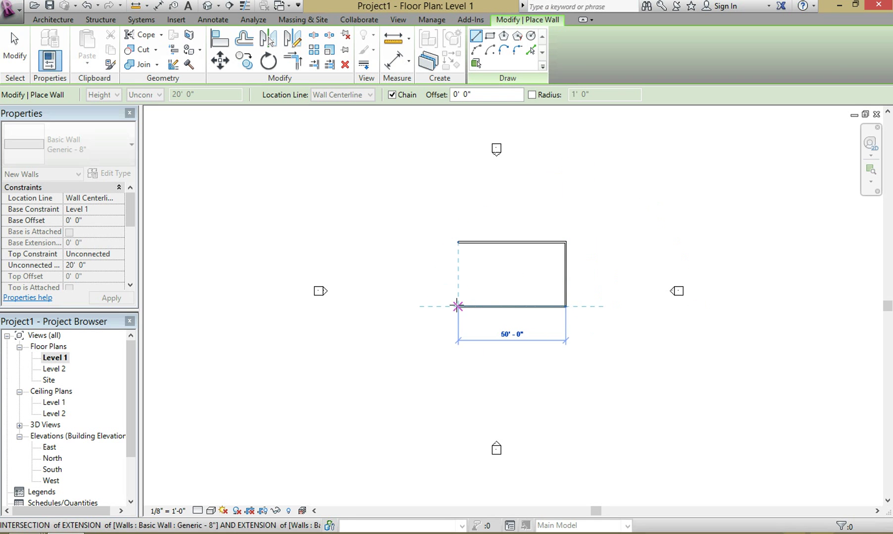
{"action": "left_click", "coordinate": [459, 307]}
{"action": "left_click", "coordinate": [458, 242]}
{"action": "key", "text": "Escape"}
{"action": "key", "text": "Escape"}
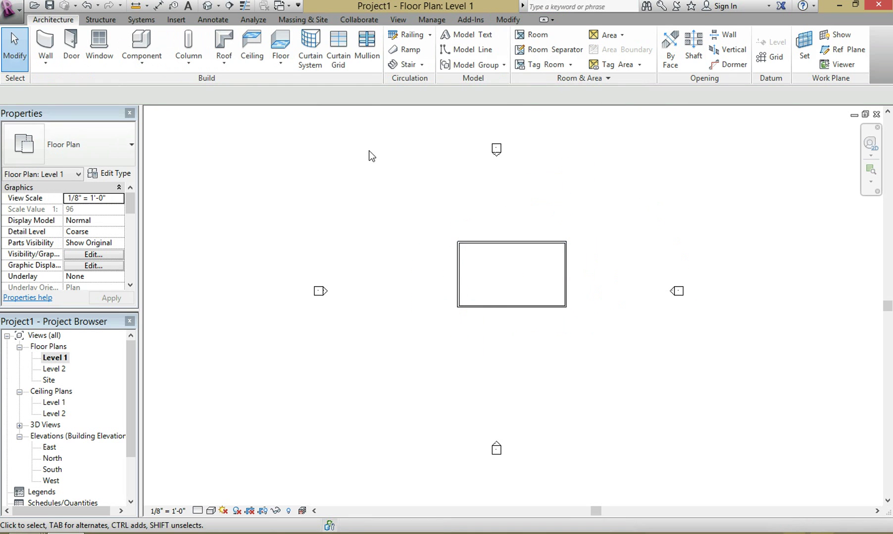
{"action": "left_click", "coordinate": [244, 6]}
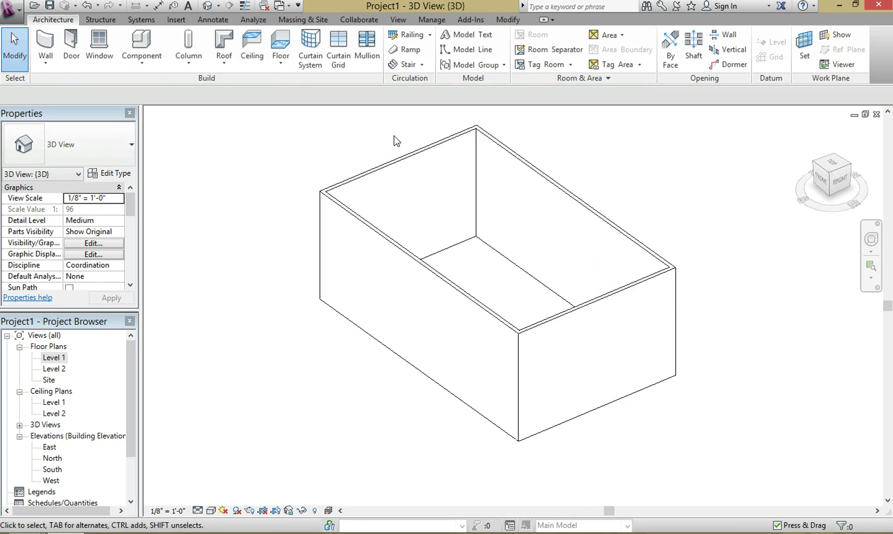
{"action": "middle_click_drag", "start_coordinate": [401, 197], "coordinate": [766, 269], "text": "shift"}
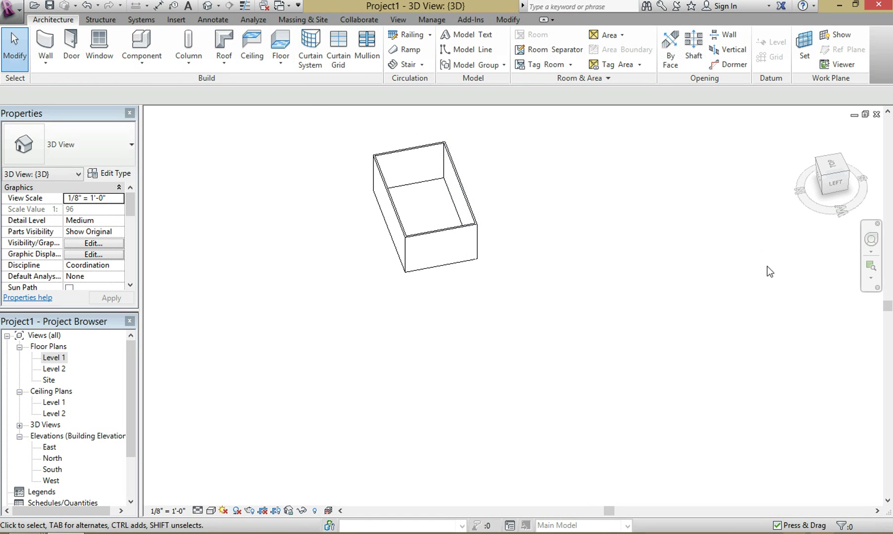
{"action": "left_click", "coordinate": [876, 114]}
{"action": "scroll", "coordinate": [499, 215], "scroll_direction": "up", "scroll_amount": 3}
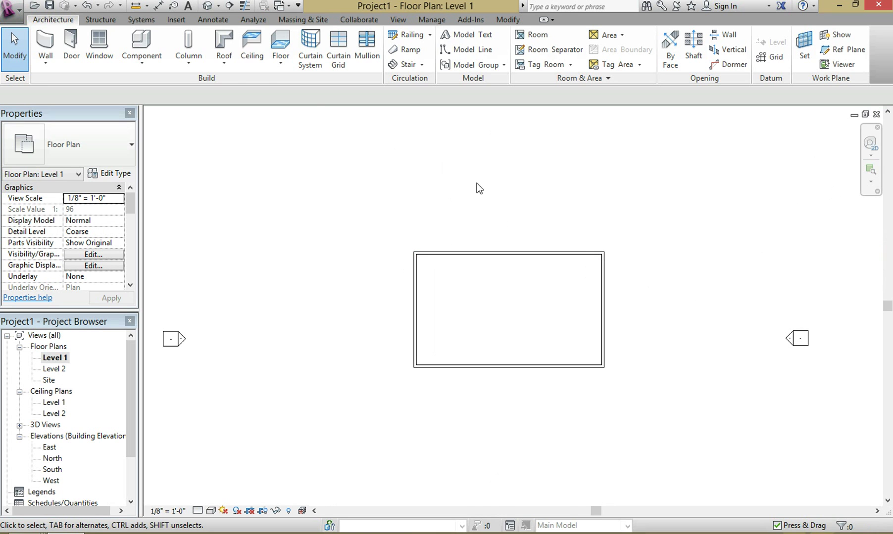
Sketch a rectangular Level 2 roof footprint over the walls' outer corners
{"action": "left_click", "coordinate": [225, 59]}
{"action": "left_click", "coordinate": [226, 85]}
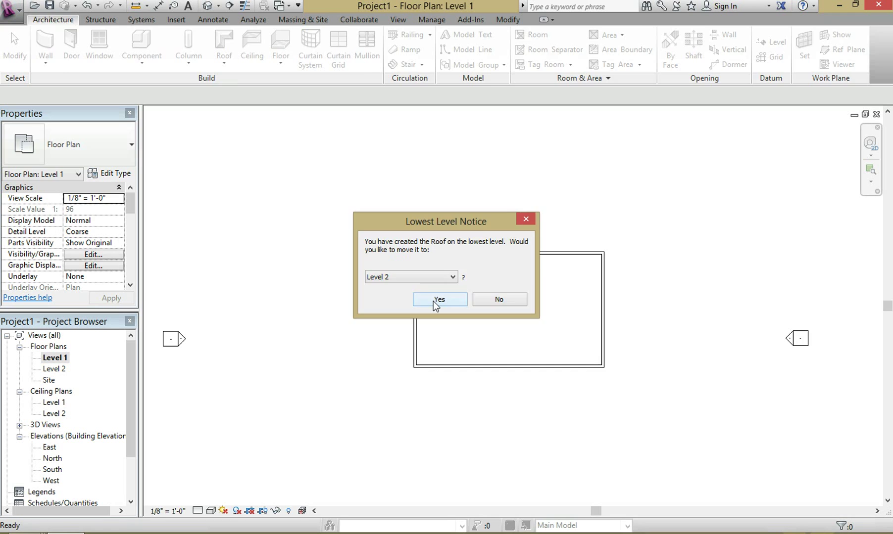
{"action": "left_click", "coordinate": [433, 301]}
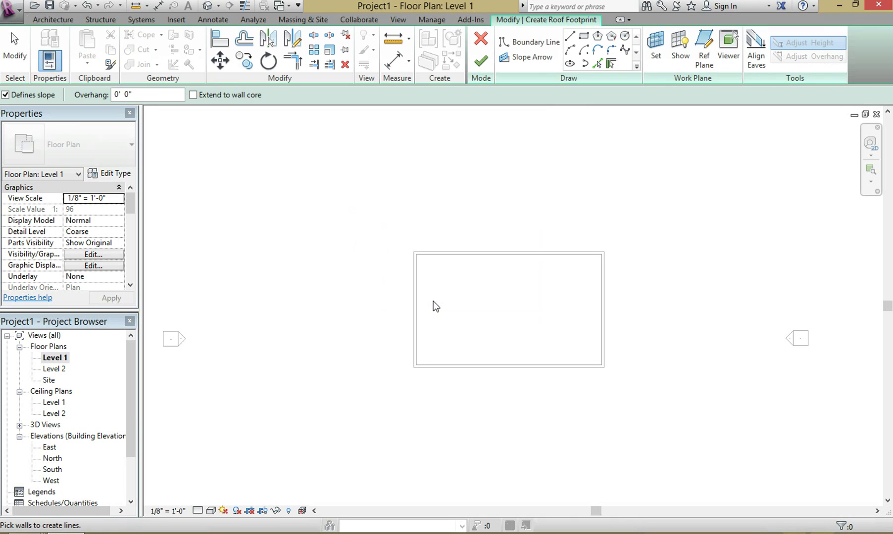
{"action": "left_click", "coordinate": [585, 38]}
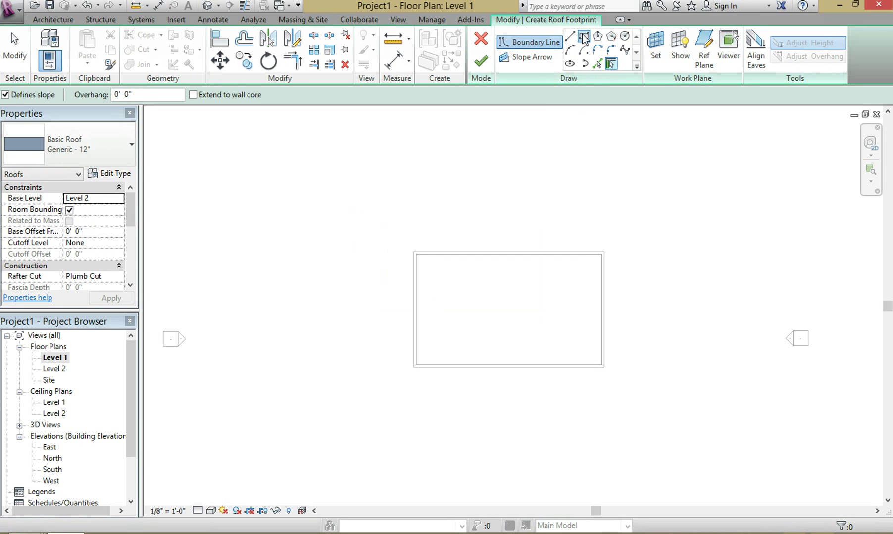
{"action": "left_click", "coordinate": [414, 252]}
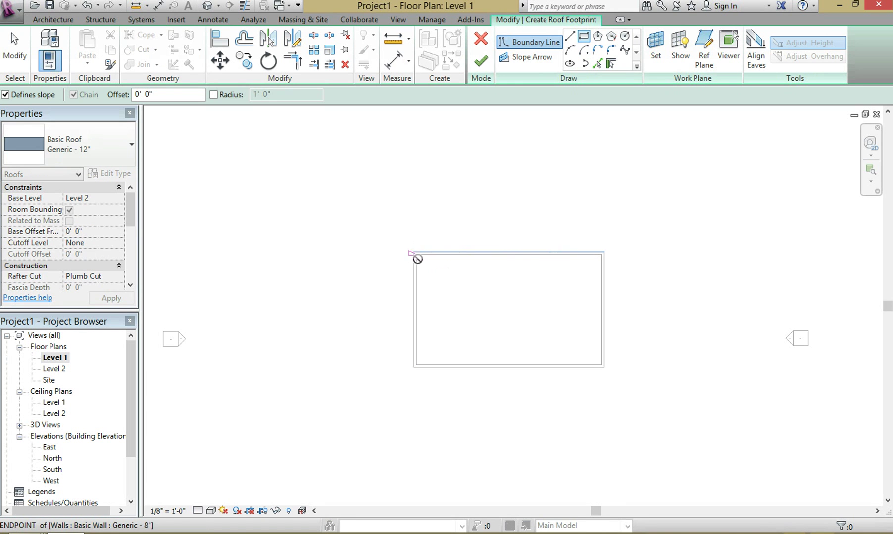
{"action": "left_click", "coordinate": [603, 367]}
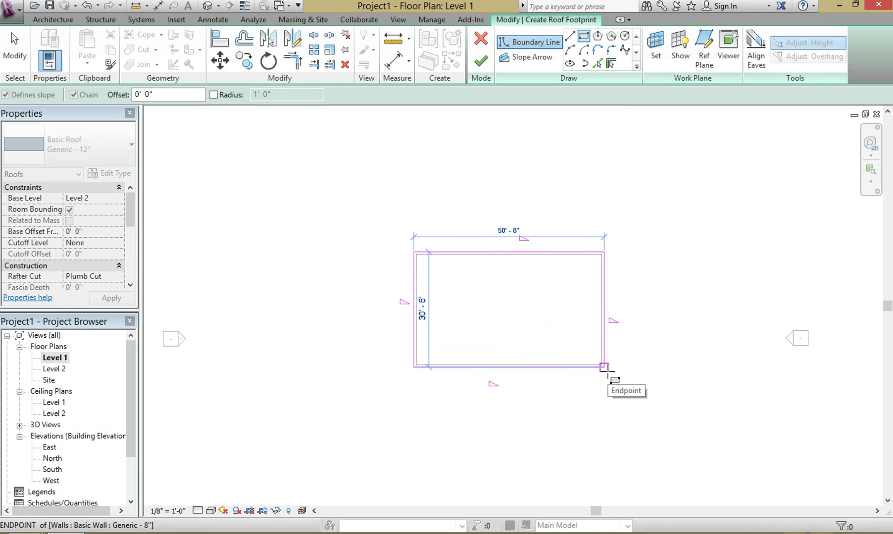
{"action": "key", "text": "Escape"}
{"action": "key", "text": "Escape"}
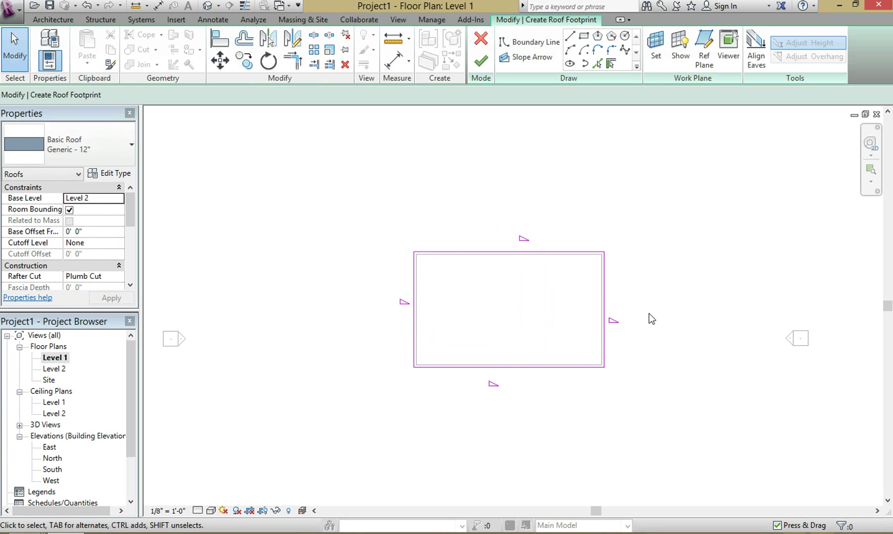
Make the two short footprint sides non-sloping gable ends and finish the roof
{"action": "left_click_drag", "start_coordinate": [674, 315], "coordinate": [374, 312]}
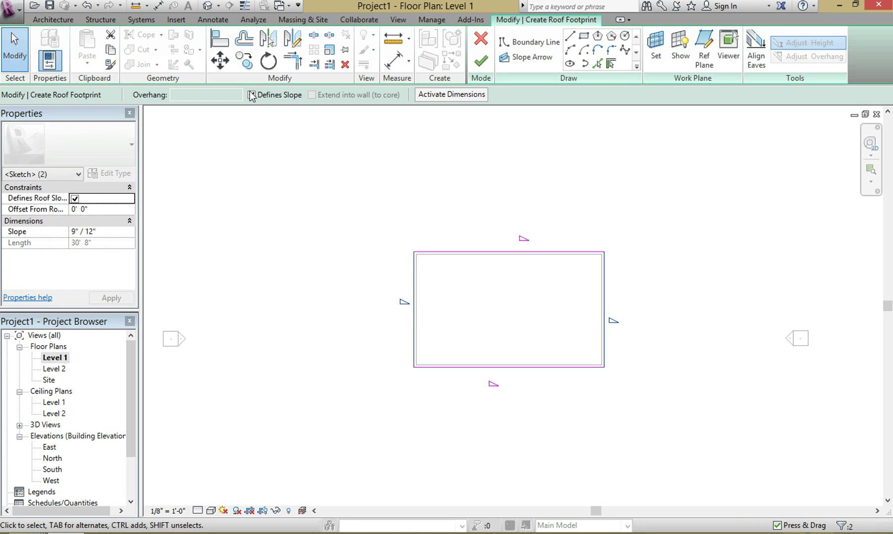
{"action": "left_click", "coordinate": [251, 95]}
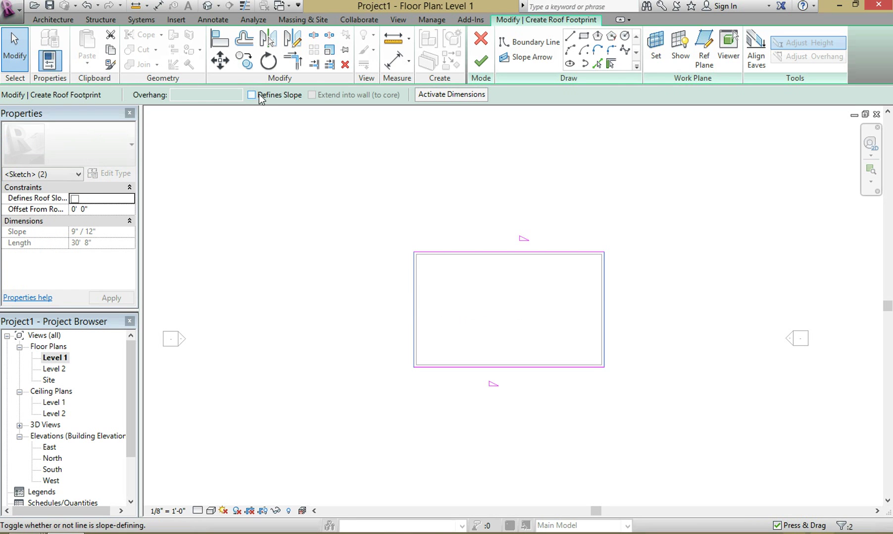
{"action": "left_click", "coordinate": [475, 65]}
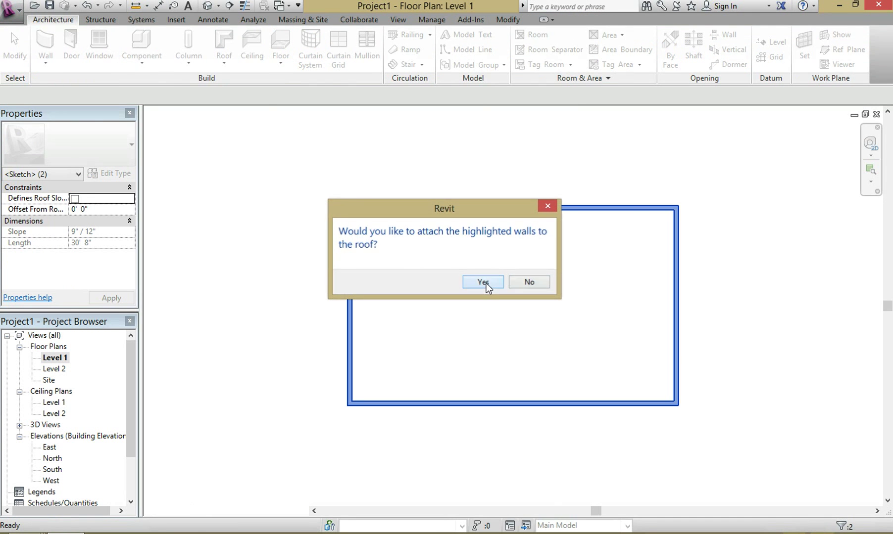
Attach the walls to the roof and orbit the Default 3D View to inspect the gables
{"action": "left_click", "coordinate": [486, 283]}
{"action": "left_click", "coordinate": [334, 125]}
{"action": "left_click", "coordinate": [211, 5]}
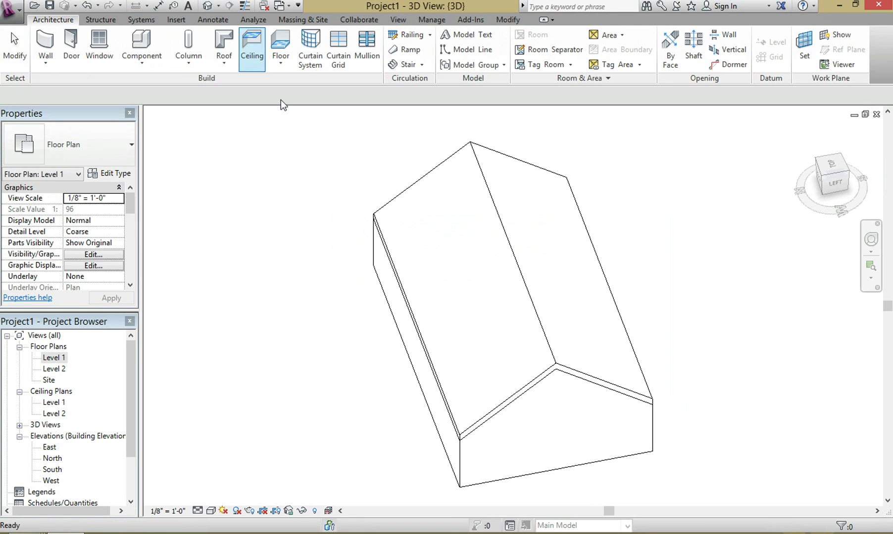
{"action": "middle_click_drag", "start_coordinate": [699, 385], "coordinate": [514, 401], "text": "shift"}
In the Level 1 plan, sketch a rectangular Architectural floor from wall corner to corner and finish it
{"action": "double_click", "coordinate": [73, 360]}
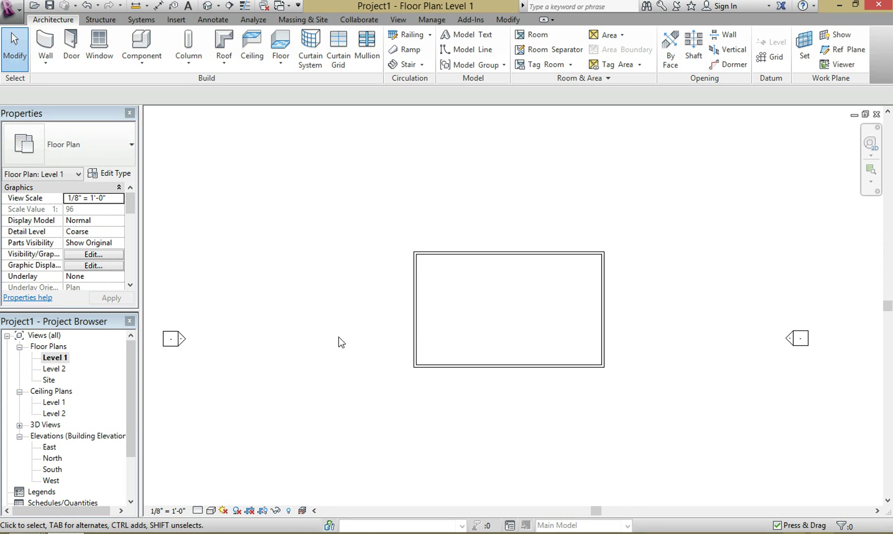
{"action": "scroll", "coordinate": [522, 289], "scroll_direction": "up", "scroll_amount": 2}
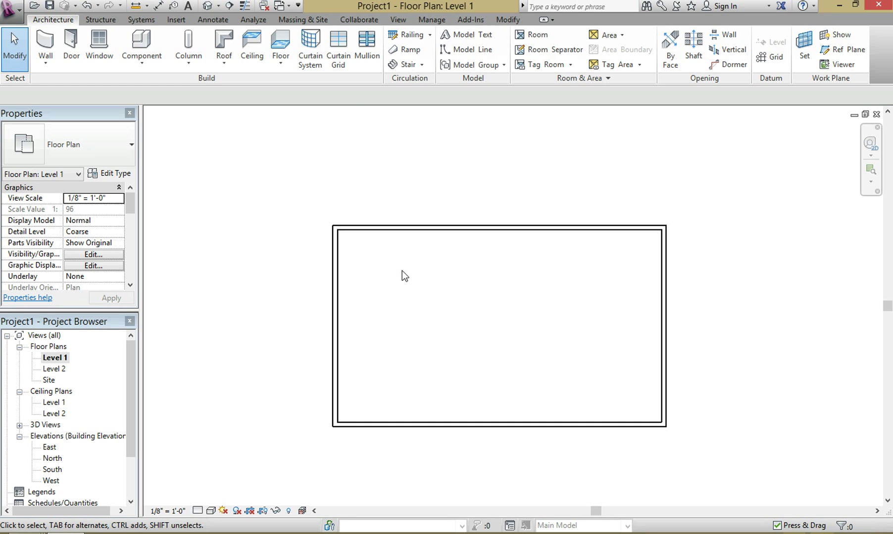
{"action": "left_click", "coordinate": [282, 63]}
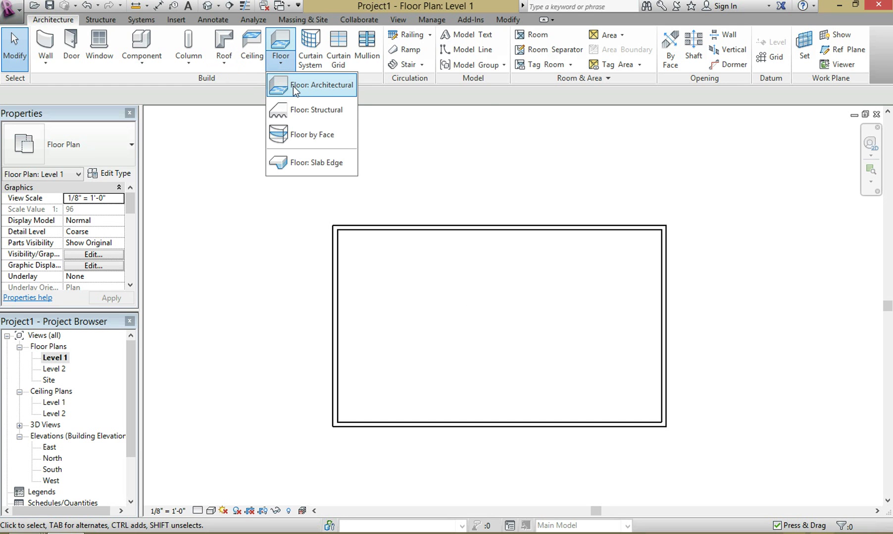
{"action": "left_click", "coordinate": [294, 85]}
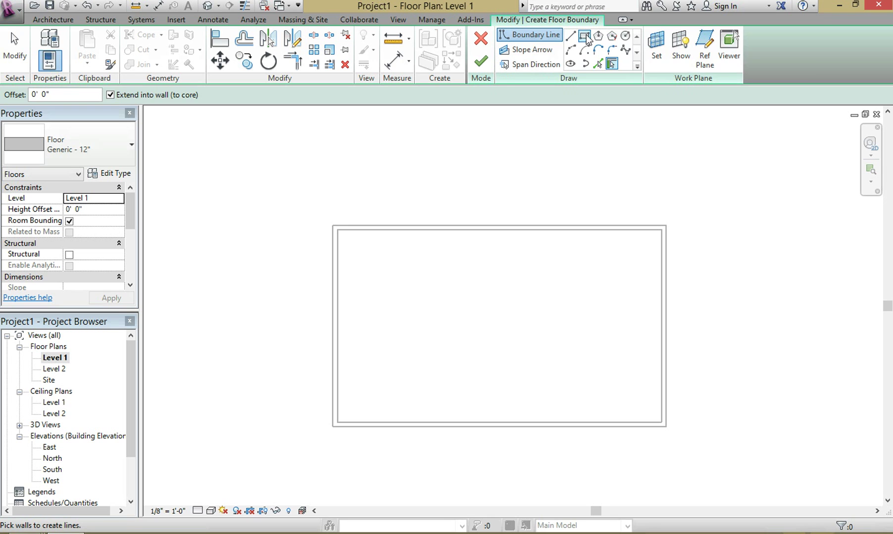
{"action": "left_click", "coordinate": [585, 37]}
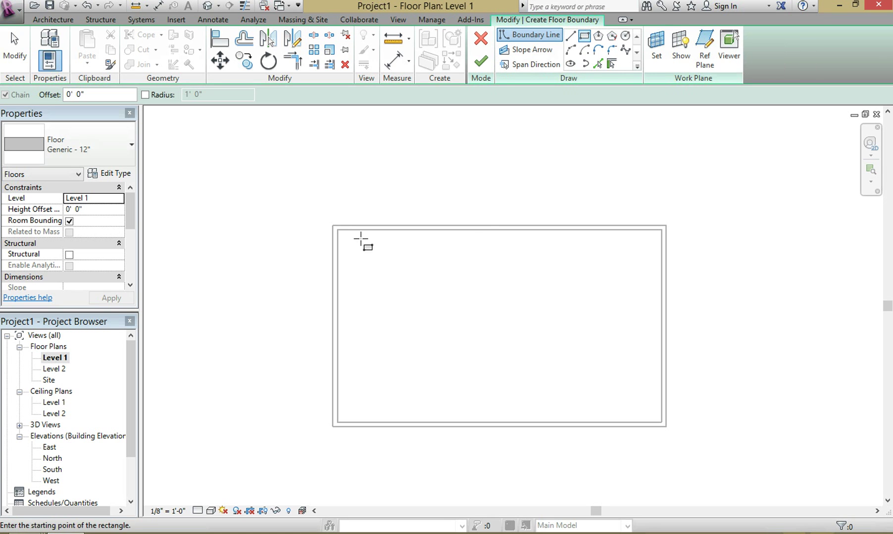
{"action": "left_click", "coordinate": [337, 229]}
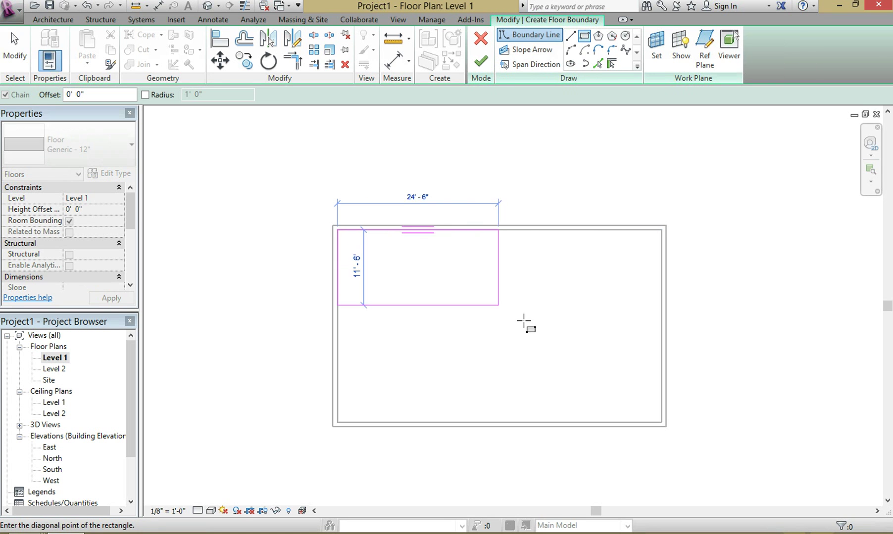
{"action": "left_click", "coordinate": [660, 423]}
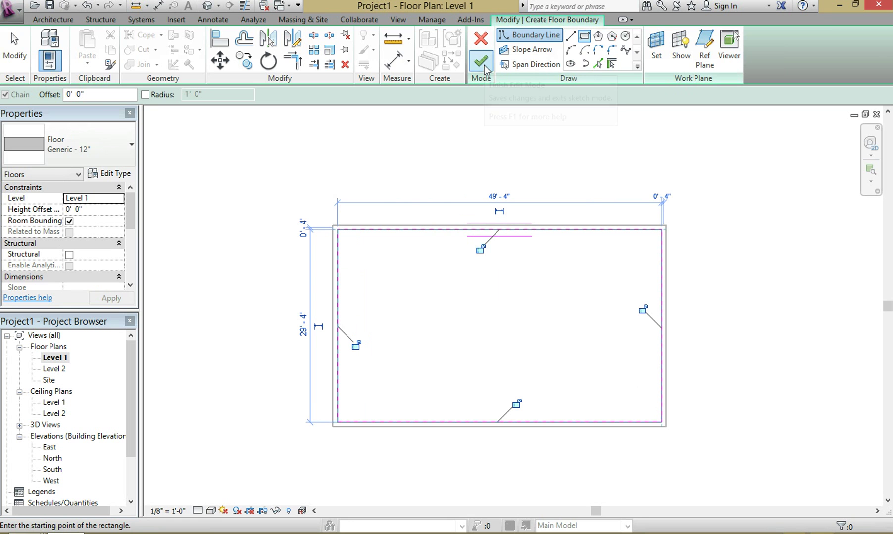
{"action": "left_click", "coordinate": [481, 61]}
{"action": "key", "text": "Escape"}
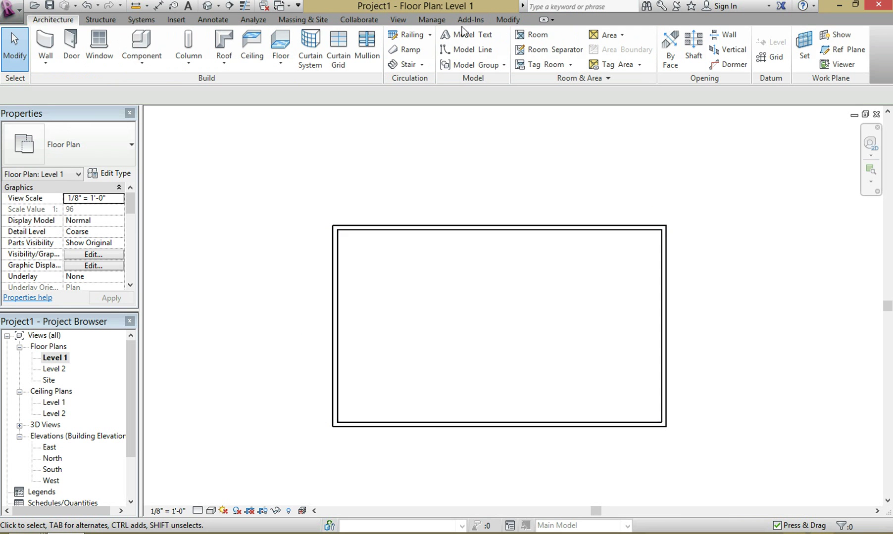
Orbit the Default 3D View to check the building, then return to the Level 1 plan
{"action": "left_click", "coordinate": [208, 6]}
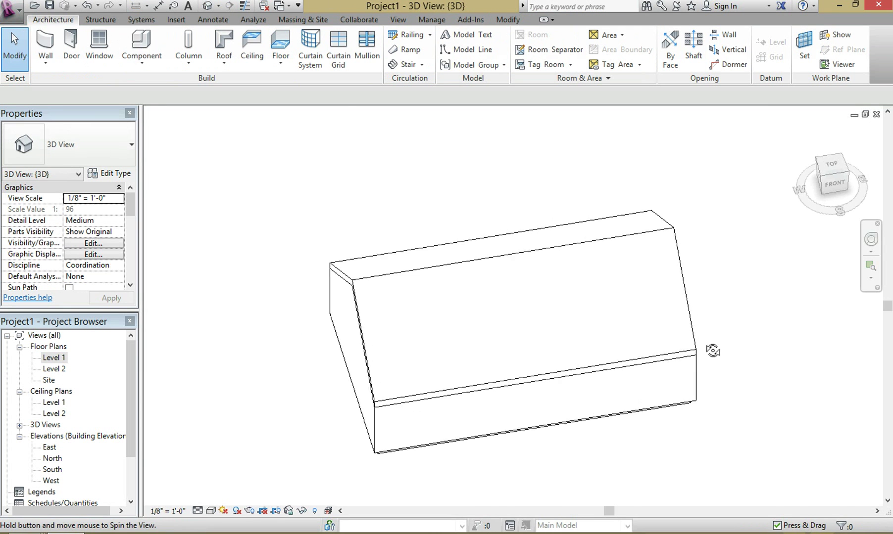
{"action": "middle_click_drag", "start_coordinate": [688, 381], "coordinate": [589, 376], "text": "shift"}
{"action": "left_click", "coordinate": [876, 113]}
{"action": "scroll", "coordinate": [470, 232], "scroll_direction": "down", "scroll_amount": 3}
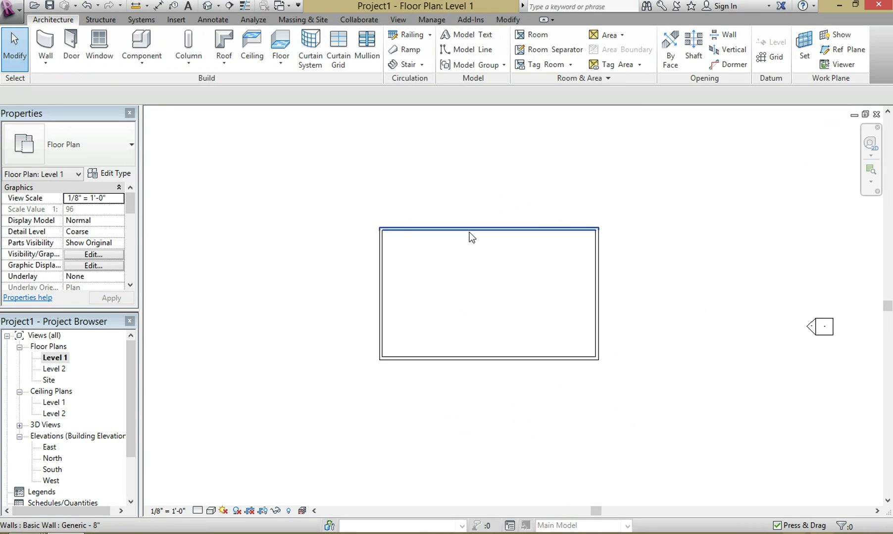
{"action": "middle_click_drag", "start_coordinate": [480, 204], "coordinate": [463, 265]}
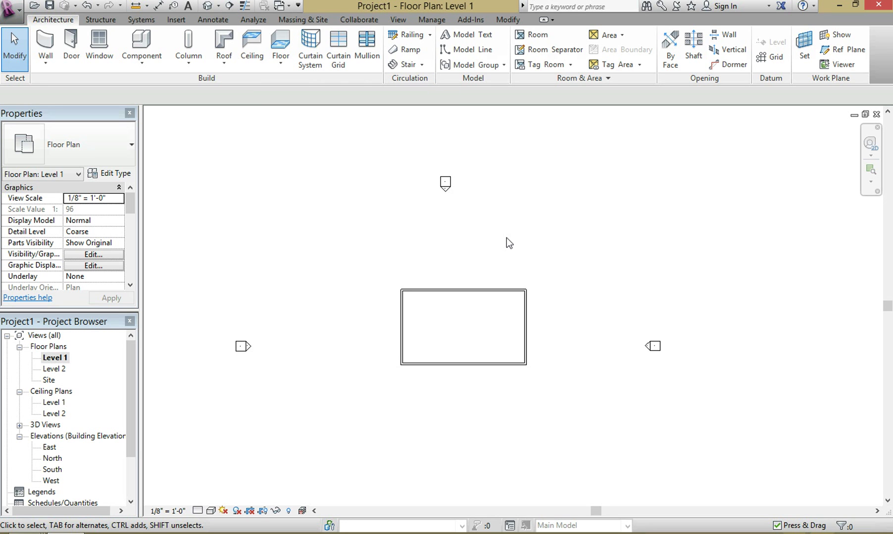
Draw a vertical section line with SE from below to above the building
{"action": "key", "text": "s"}
{"action": "key", "text": "e"}
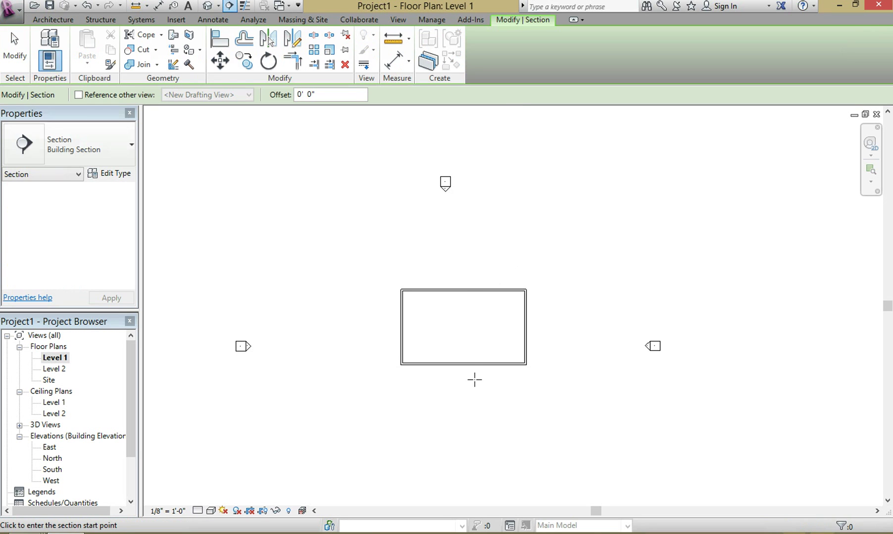
{"action": "left_click", "coordinate": [474, 384]}
{"action": "left_click", "coordinate": [474, 266]}
{"action": "key", "text": "Escape"}
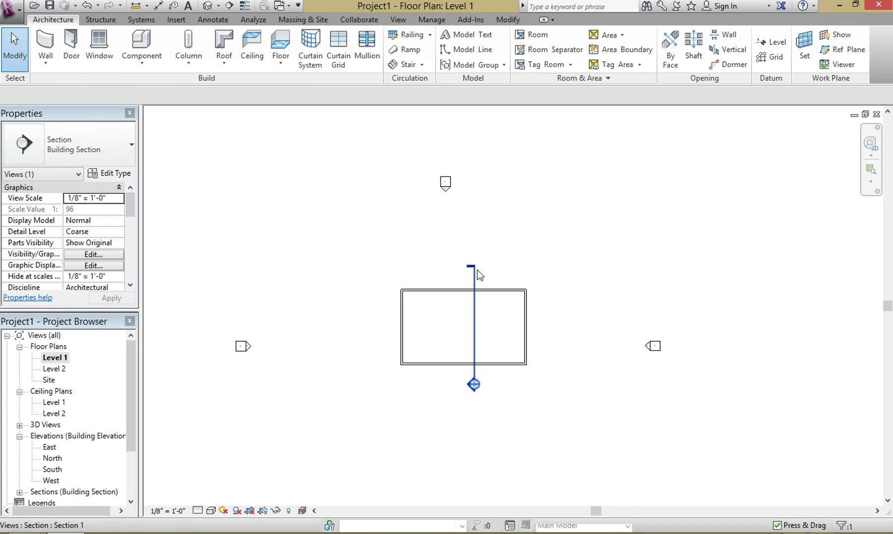
{"action": "left_click", "coordinate": [471, 277]}
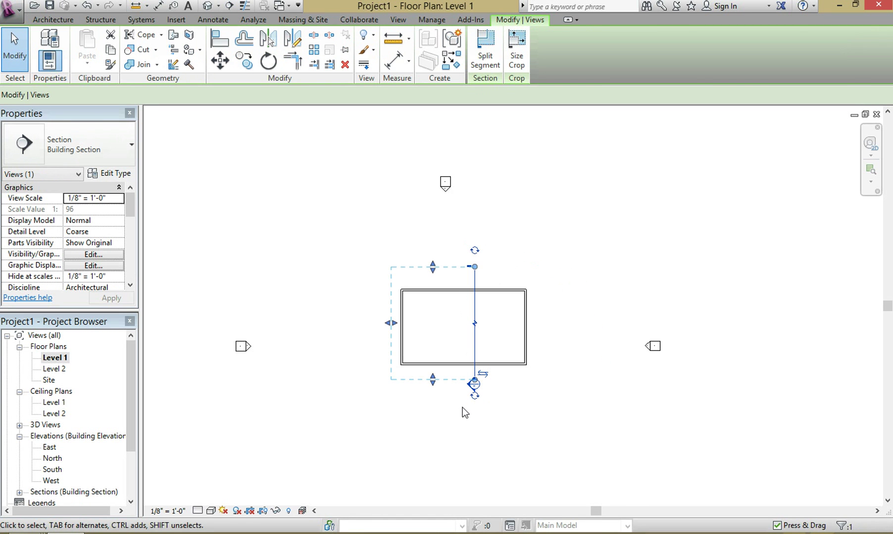
Open the Section 1 view and extend its crop region's left edge outward
{"action": "double_click", "coordinate": [465, 382]}
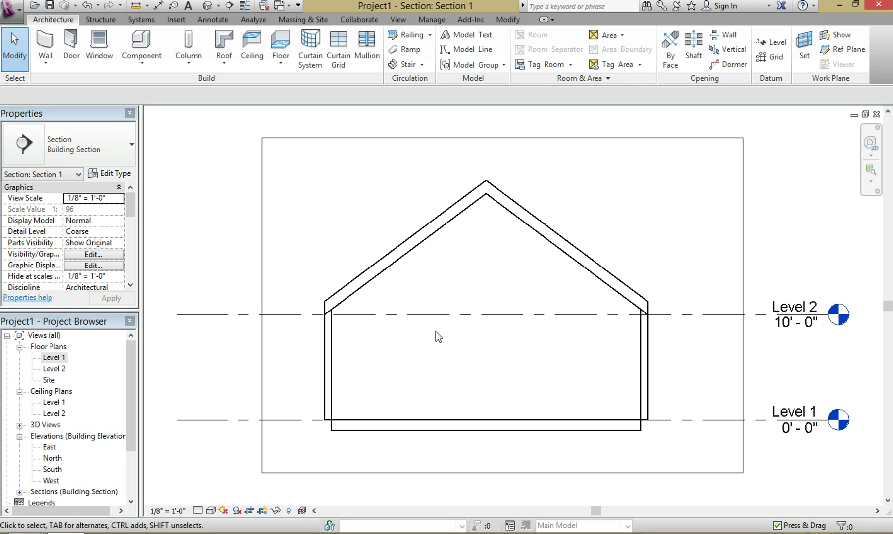
{"action": "scroll", "coordinate": [458, 257], "scroll_direction": "down", "scroll_amount": 1}
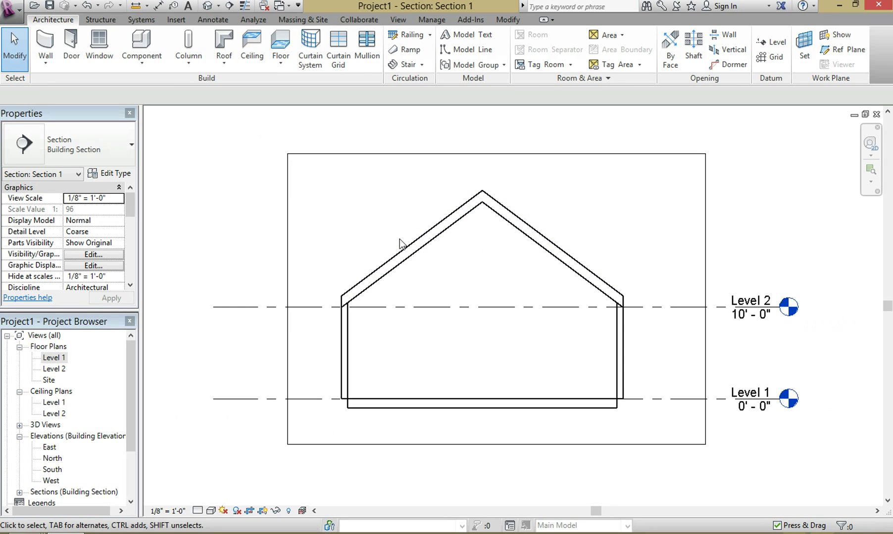
{"action": "left_click", "coordinate": [288, 267]}
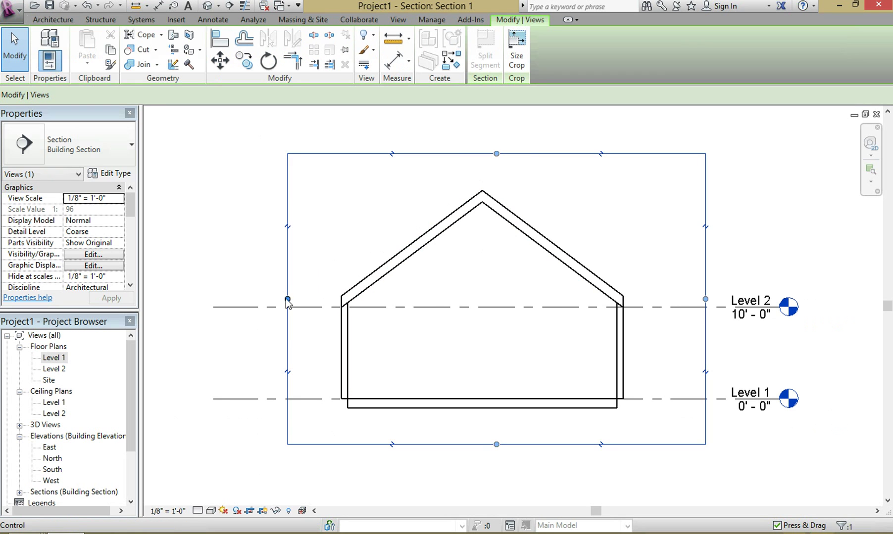
{"action": "left_click_drag", "start_coordinate": [288, 299], "coordinate": [266, 299]}
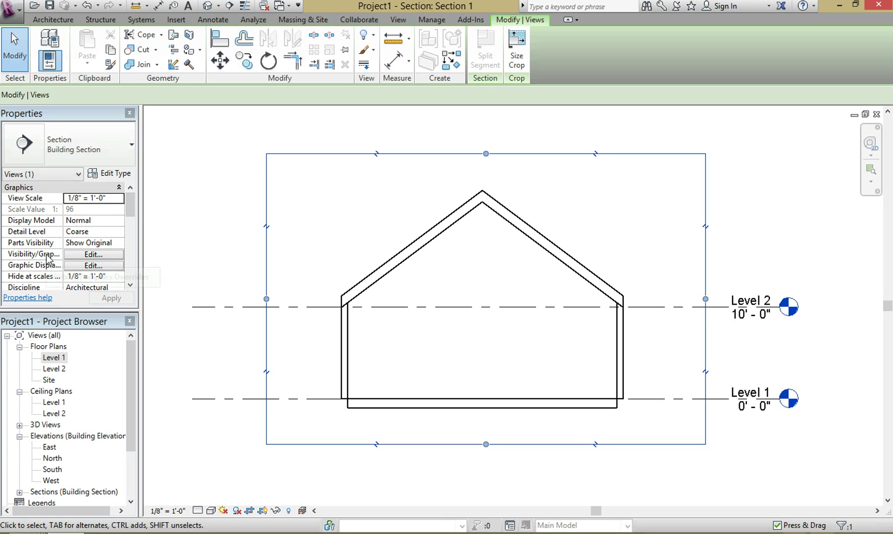
Bring up Visibility/Graphic Overrides for Section 1 with VG and scroll the category list
{"action": "left_click", "coordinate": [81, 255]}
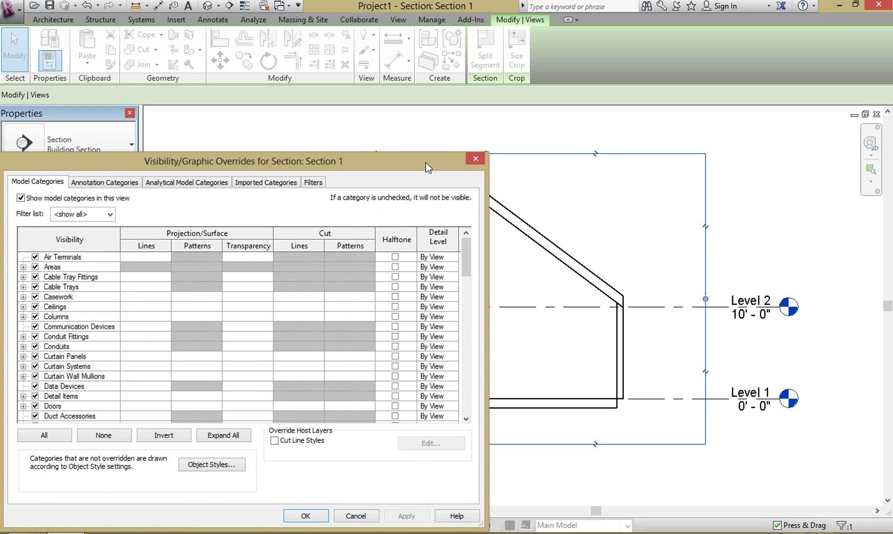
{"action": "left_click", "coordinate": [475, 159]}
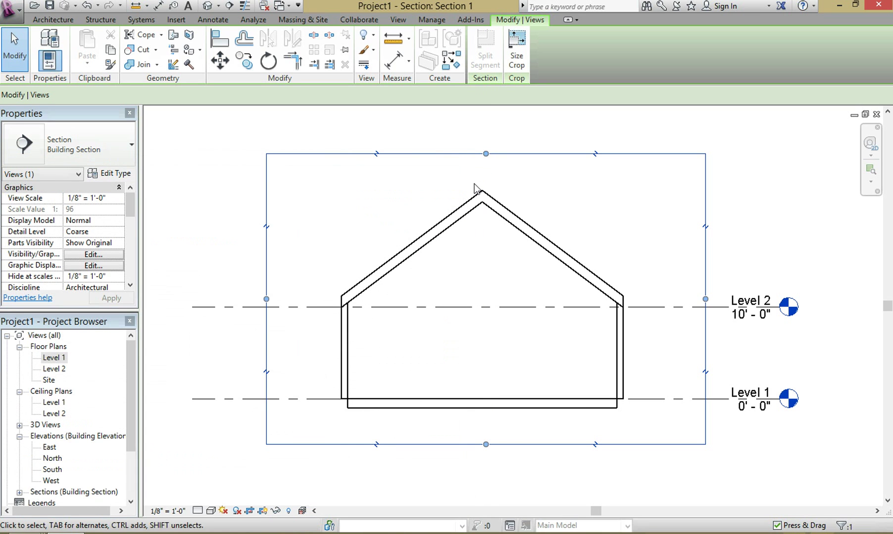
{"action": "key", "text": "v"}
{"action": "key", "text": "g"}
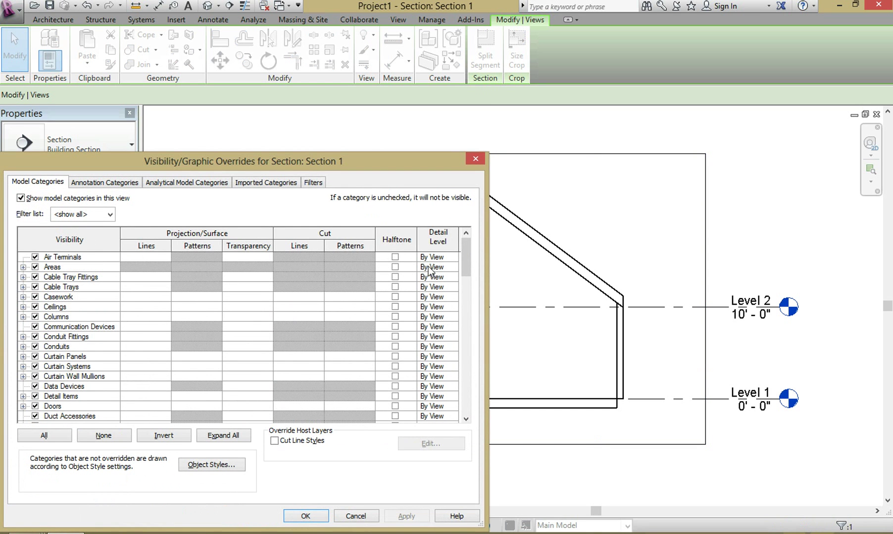
{"action": "left_click_drag", "start_coordinate": [467, 262], "coordinate": [453, 415]}
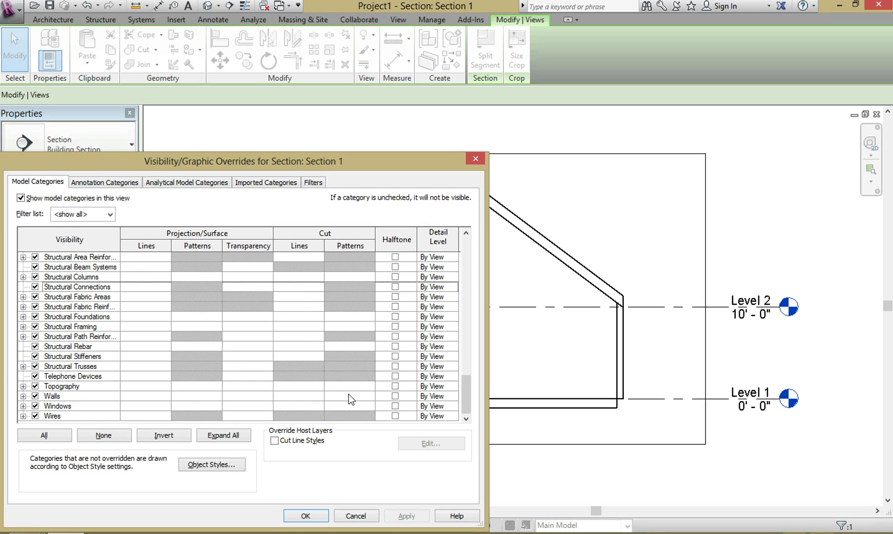
Reopen Visibility/Graphic Overrides with VG and scroll to the Walls category
{"action": "left_click", "coordinate": [306, 396]}
{"action": "key", "text": "Escape"}
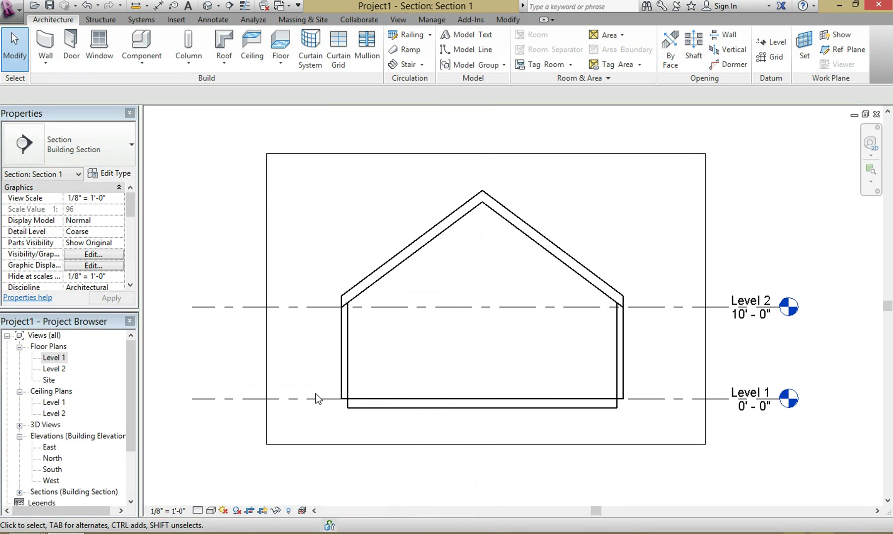
{"action": "key", "text": "v"}
{"action": "key", "text": "g"}
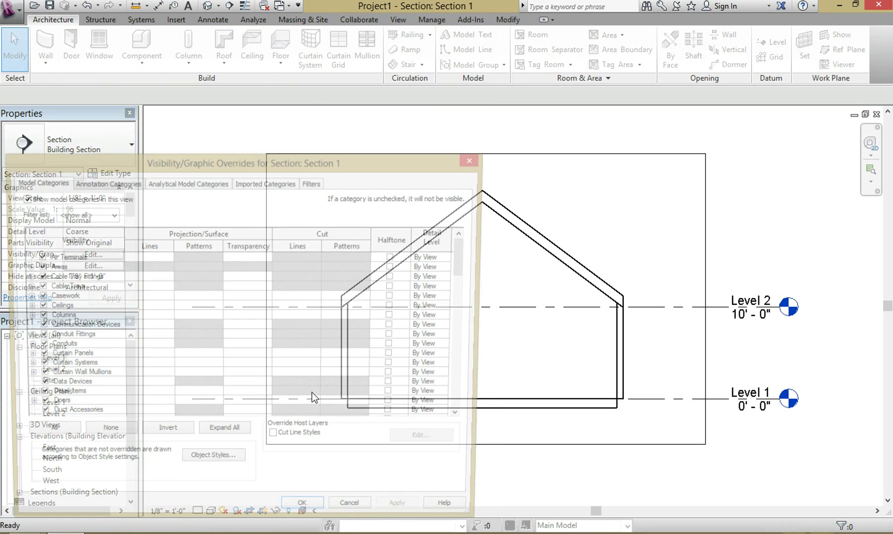
{"action": "scroll", "coordinate": [346, 374], "scroll_direction": "down", "scroll_amount": 14}
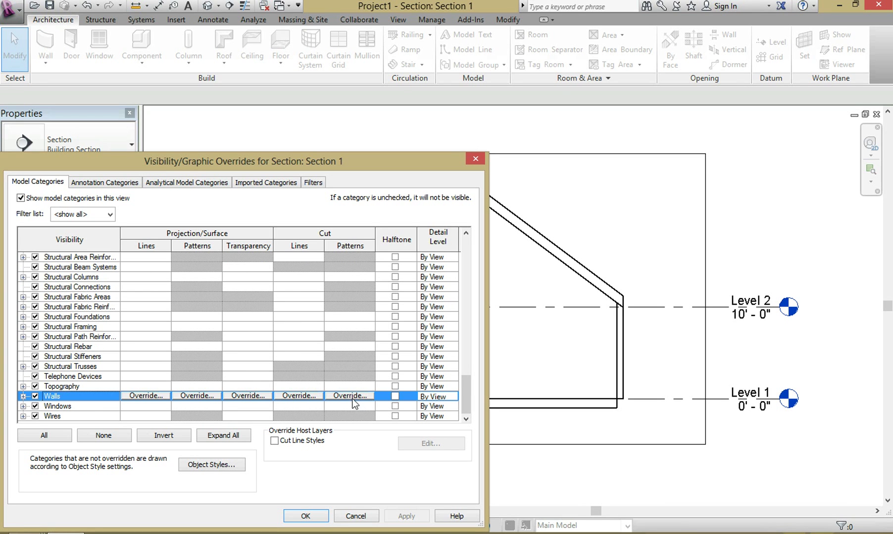
Override the Walls cut pattern to black Solid fill and apply it
{"action": "left_click", "coordinate": [354, 395]}
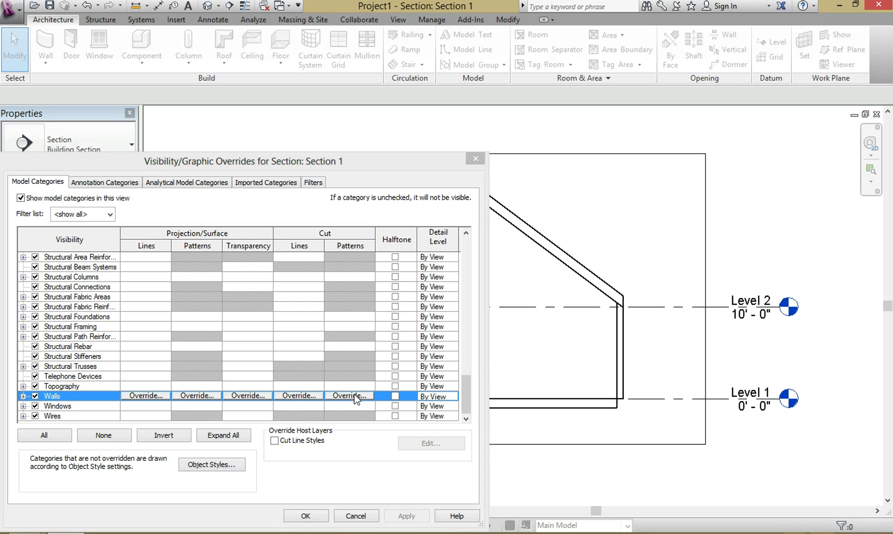
{"action": "left_click", "coordinate": [222, 341]}
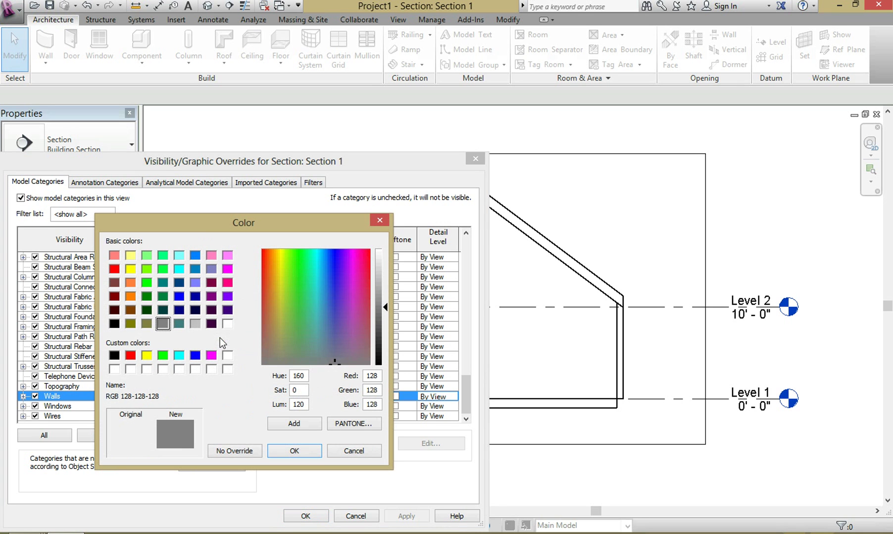
{"action": "left_click", "coordinate": [112, 325]}
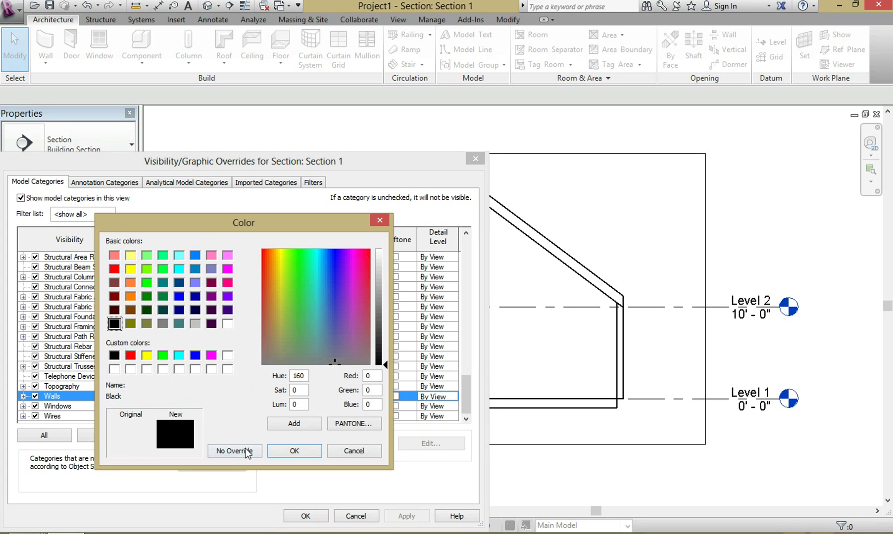
{"action": "left_click", "coordinate": [286, 448]}
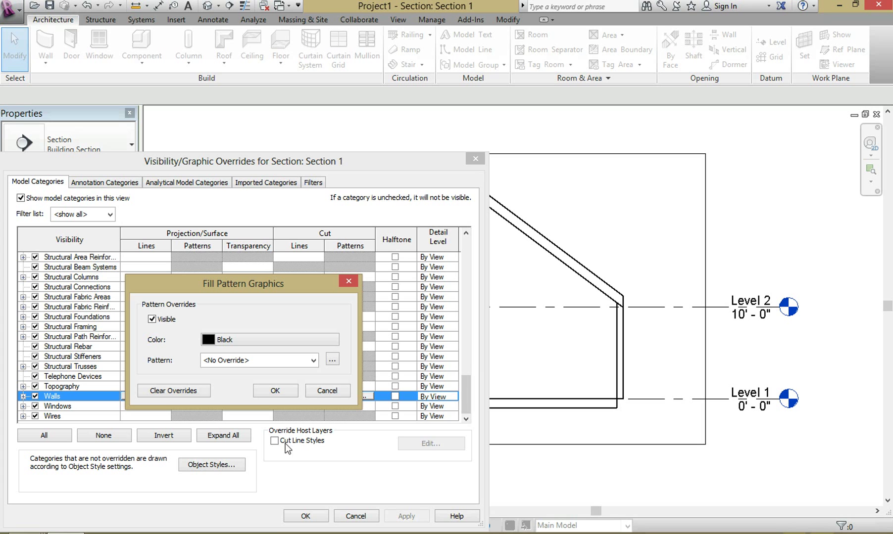
{"action": "left_click", "coordinate": [314, 358]}
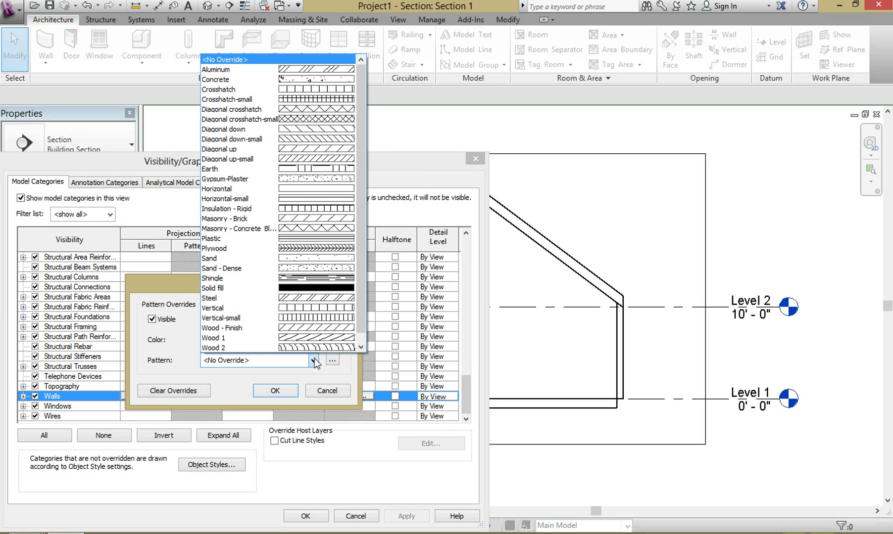
{"action": "left_click", "coordinate": [331, 296]}
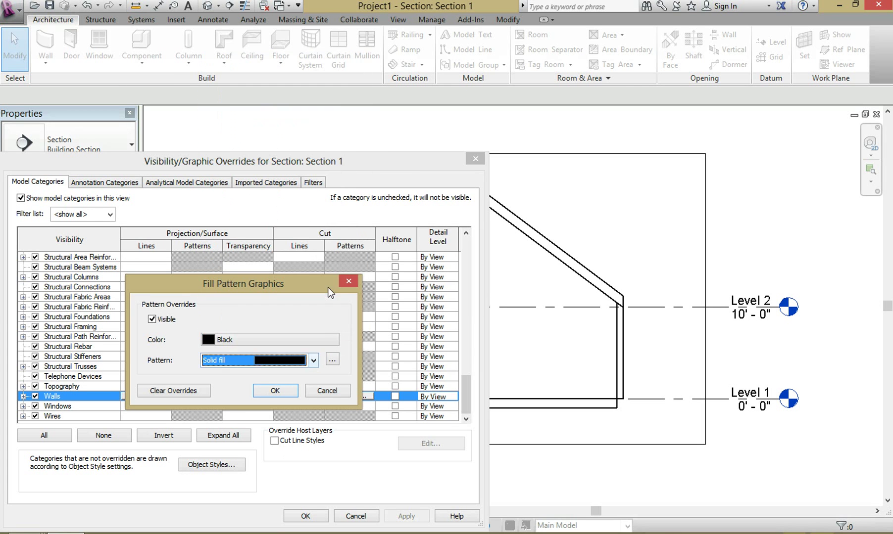
{"action": "left_click", "coordinate": [278, 392]}
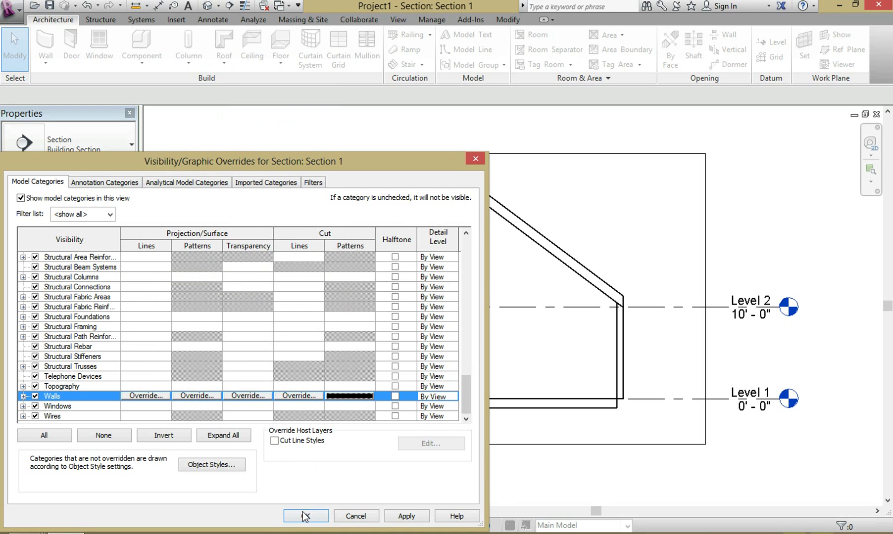
{"action": "left_click", "coordinate": [401, 517]}
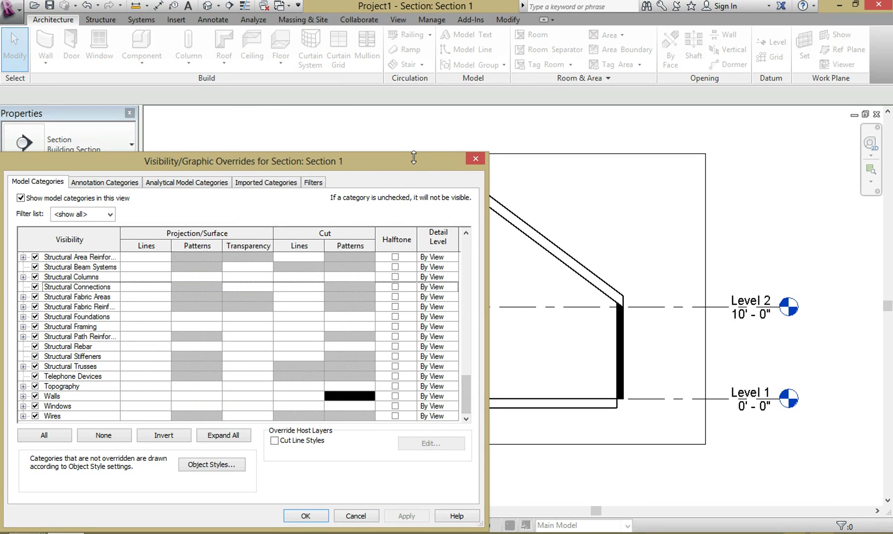
{"action": "left_click_drag", "start_coordinate": [414, 164], "coordinate": [483, 101]}
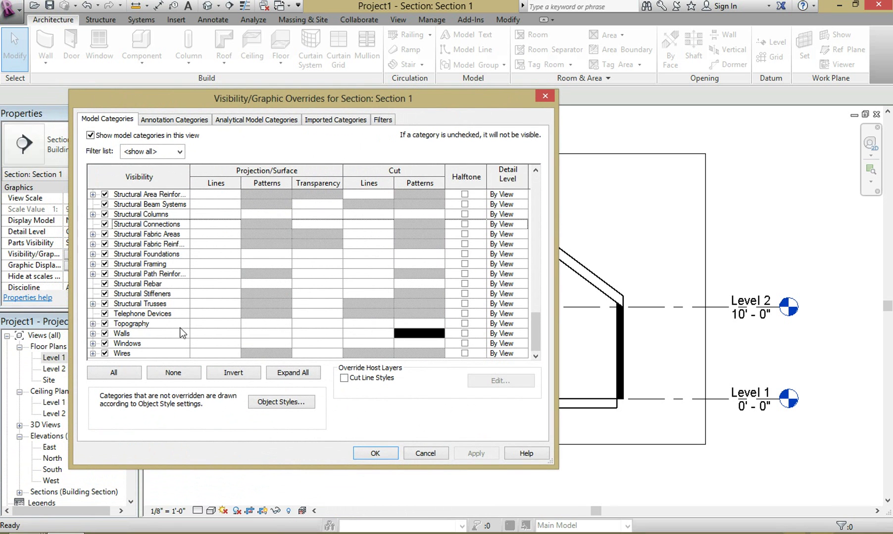
Give Roofs a black Solid fill cut pattern override and apply it
{"action": "scroll", "coordinate": [174, 328], "scroll_direction": "up", "scroll_amount": 4}
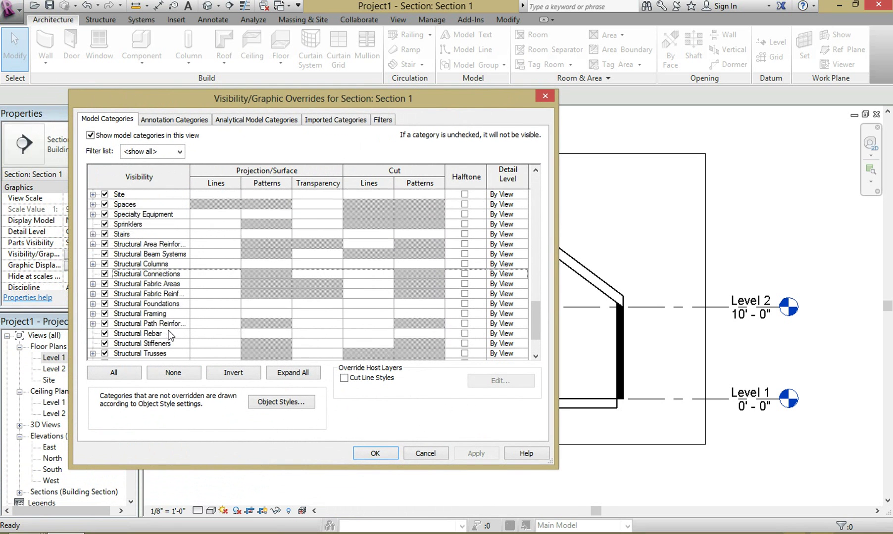
{"action": "scroll", "coordinate": [168, 326], "scroll_direction": "up", "scroll_amount": 3}
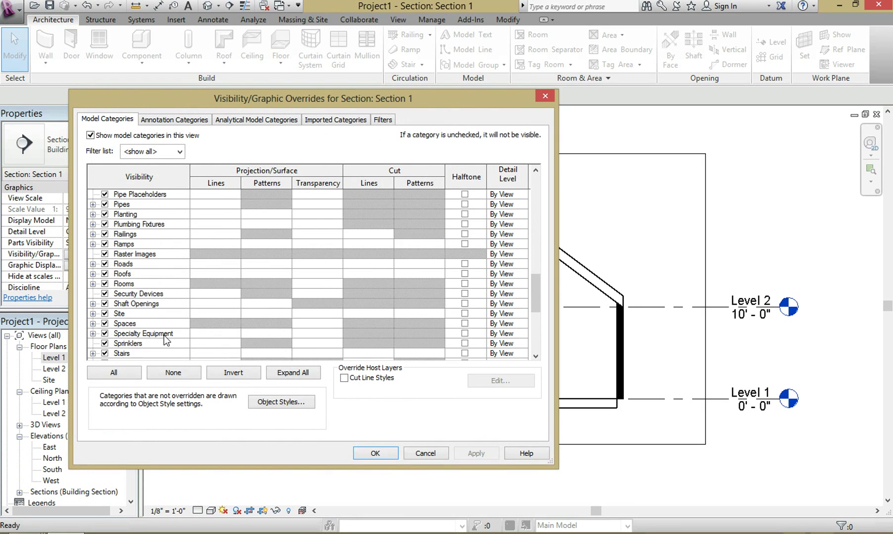
{"action": "left_click", "coordinate": [146, 284]}
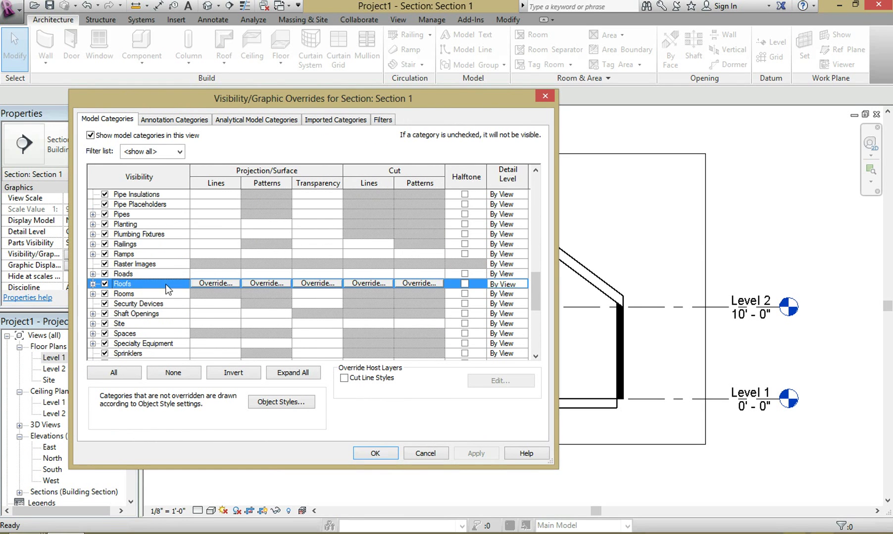
{"action": "left_click", "coordinate": [420, 283]}
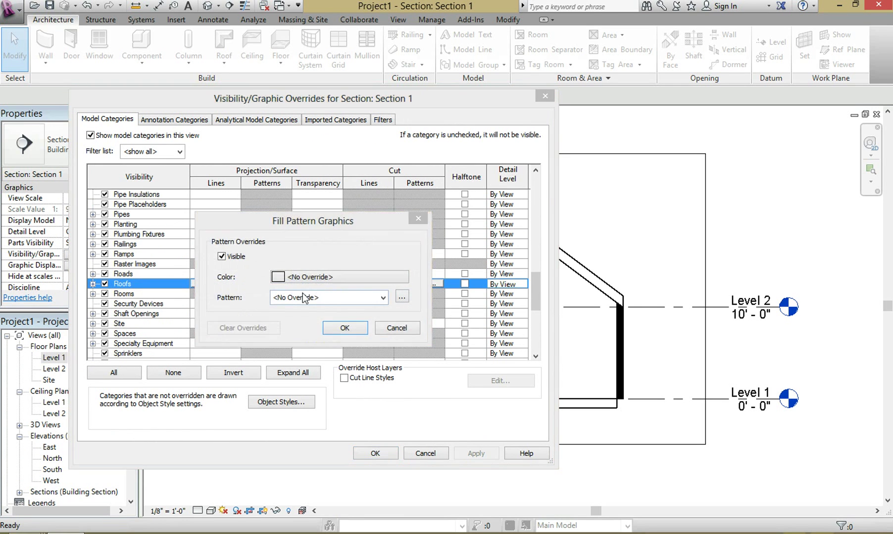
{"action": "left_click", "coordinate": [259, 321]}
{"action": "left_click", "coordinate": [184, 293]}
{"action": "key", "text": "Return"}
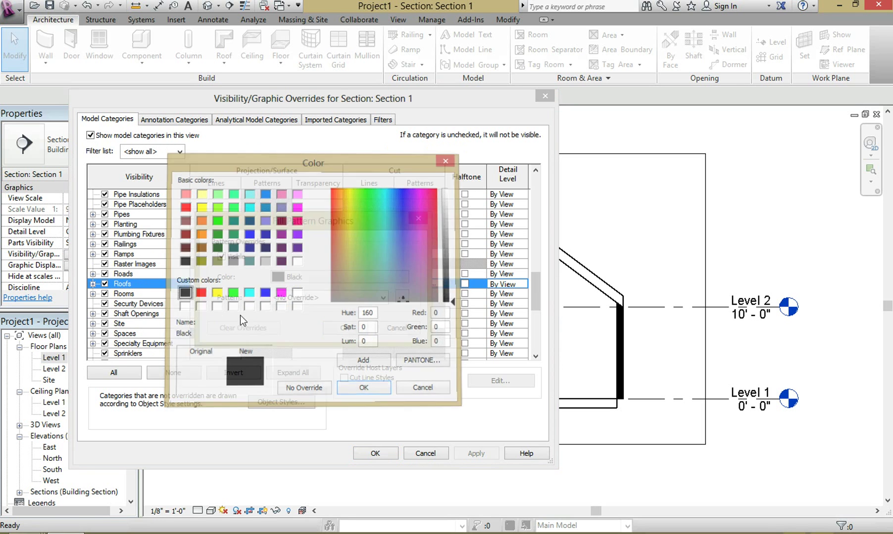
{"action": "left_click", "coordinate": [358, 300]}
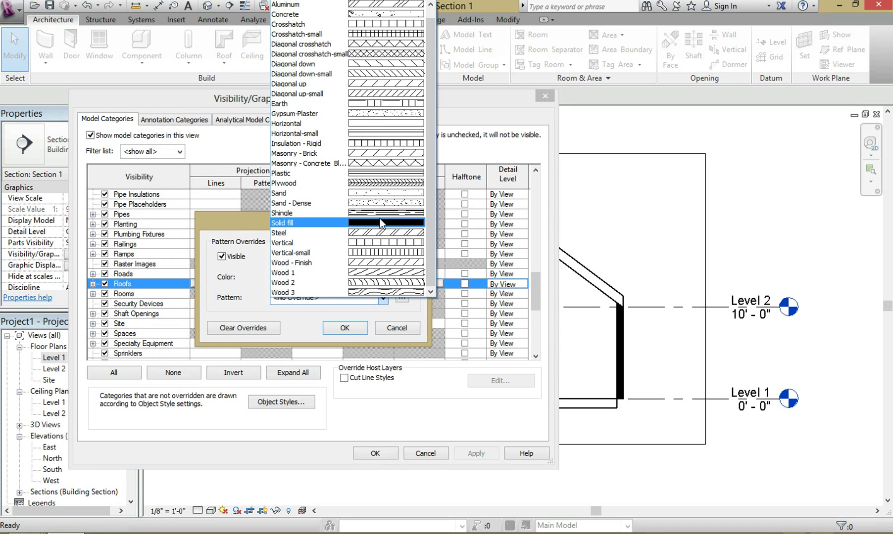
{"action": "left_click", "coordinate": [400, 235]}
{"action": "left_click", "coordinate": [365, 322]}
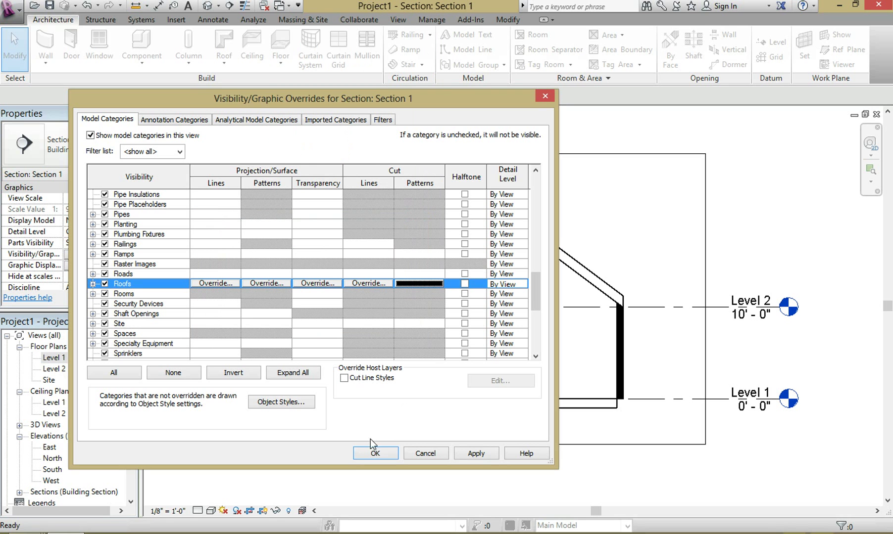
{"action": "left_click", "coordinate": [476, 454]}
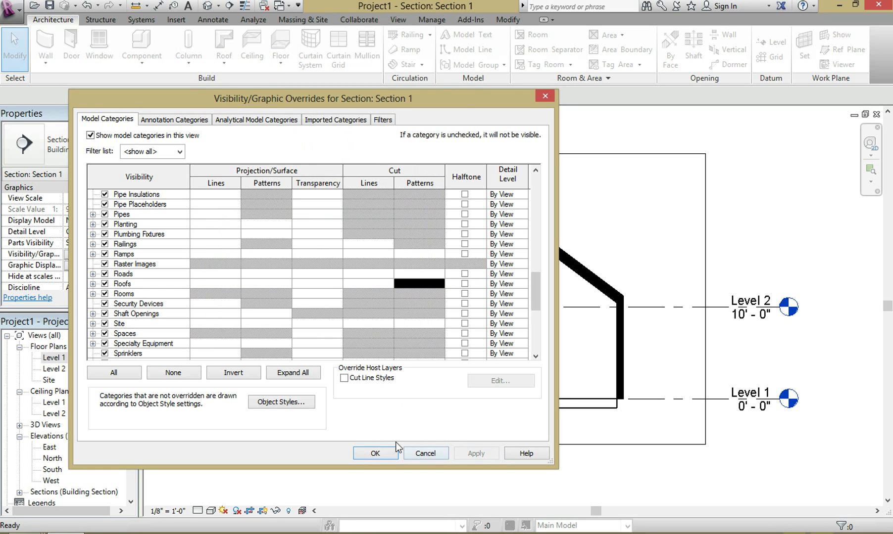
{"action": "left_click_drag", "start_coordinate": [461, 95], "coordinate": [554, 101]}
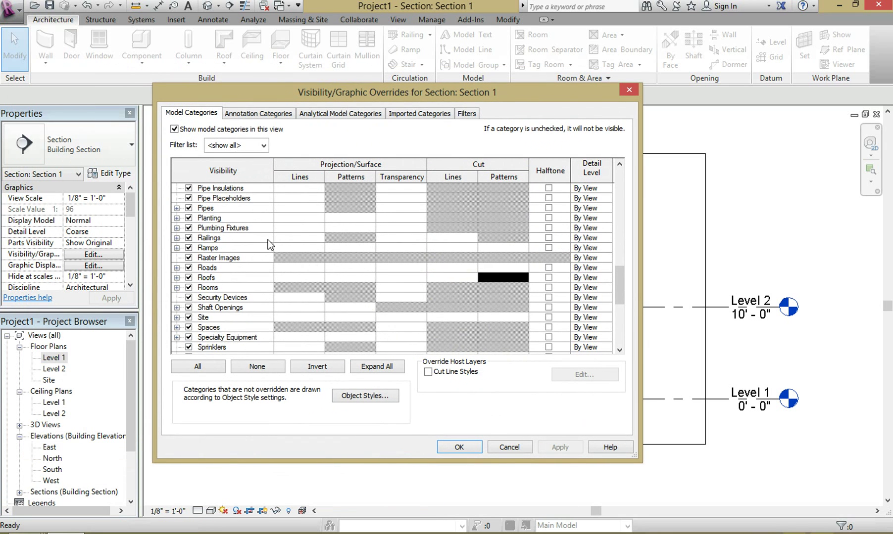
Set the Floors cut pattern override to black Solid fill and confirm all overrides with OK
{"action": "scroll", "coordinate": [267, 243], "scroll_direction": "up", "scroll_amount": 6}
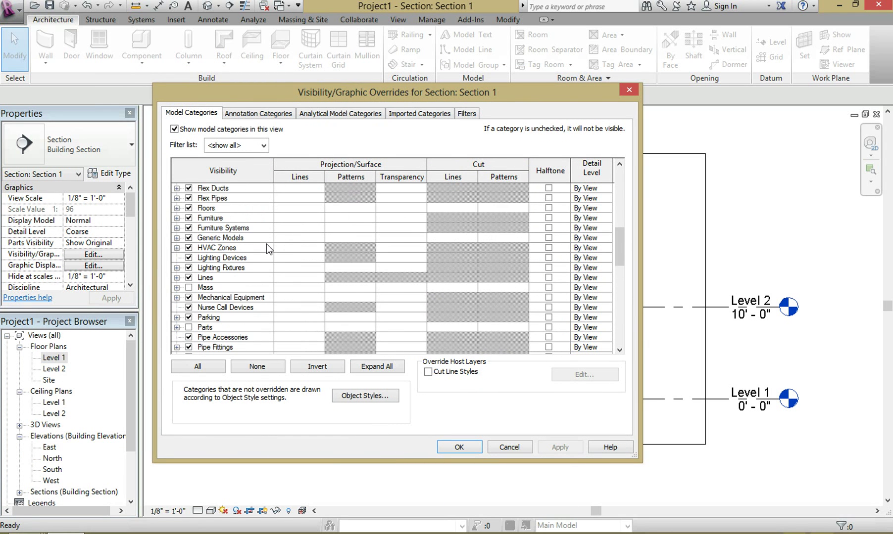
{"action": "left_click", "coordinate": [249, 206]}
{"action": "left_click", "coordinate": [490, 208]}
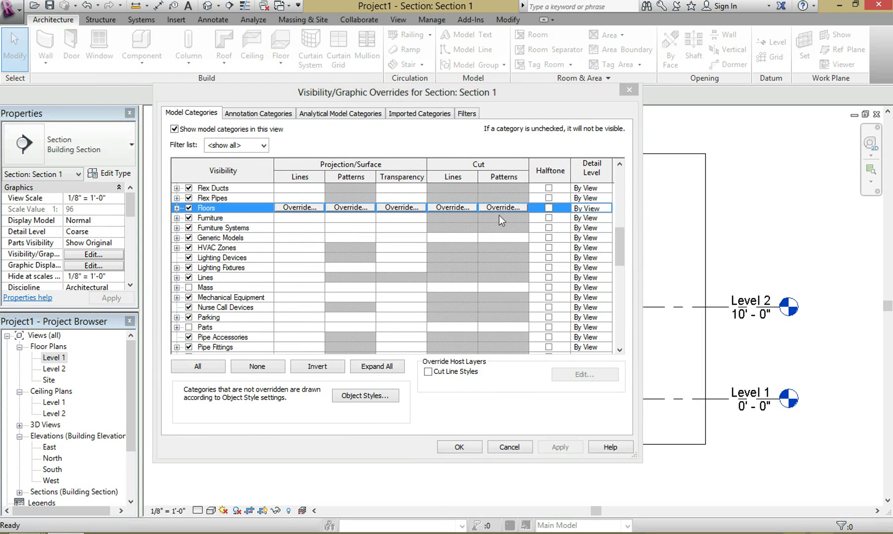
{"action": "left_click", "coordinate": [410, 273]}
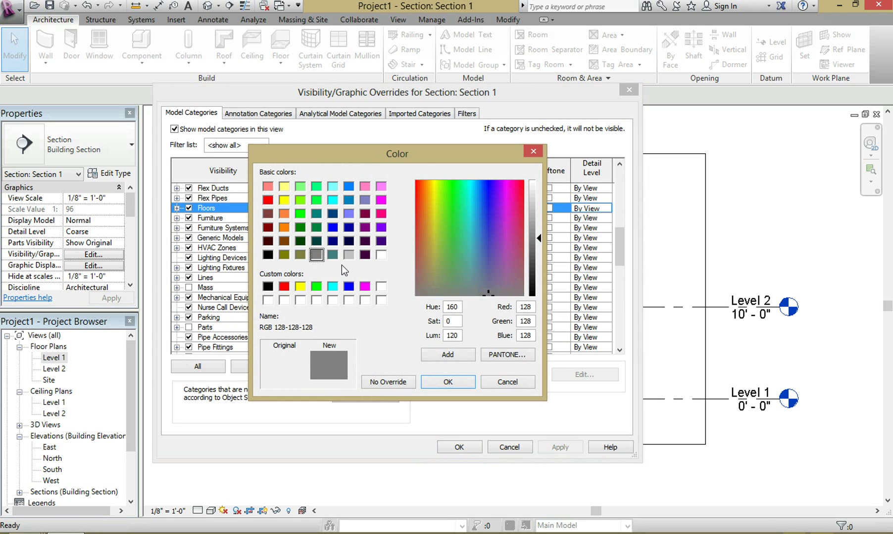
{"action": "left_click", "coordinate": [272, 288]}
{"action": "left_click", "coordinate": [436, 382]}
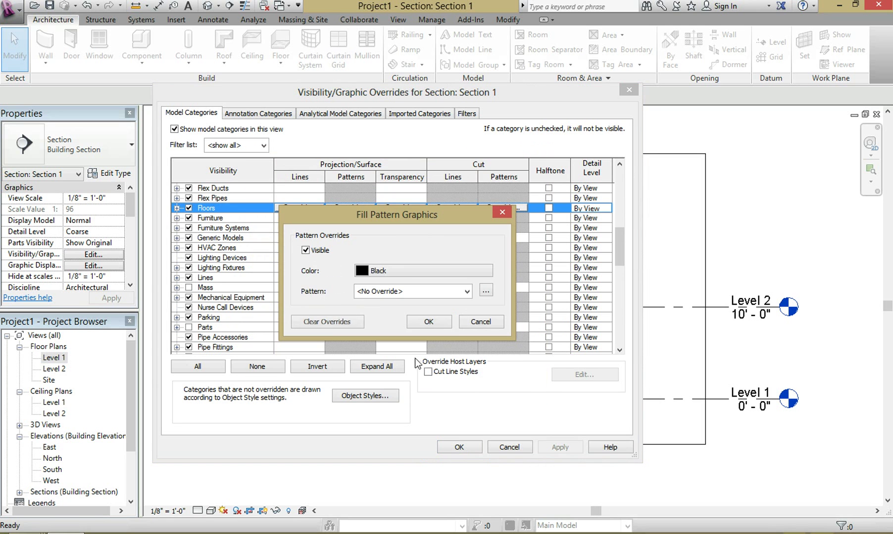
{"action": "left_click", "coordinate": [411, 291]}
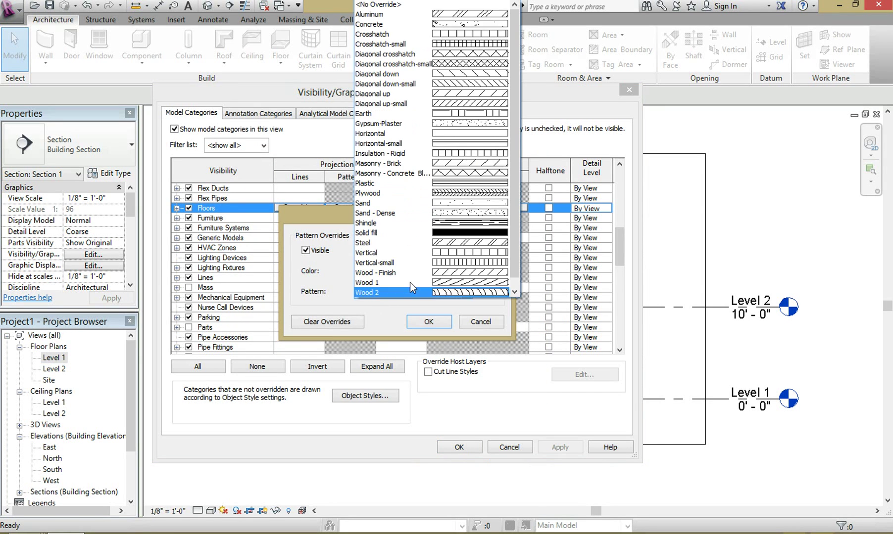
{"action": "left_click", "coordinate": [430, 234]}
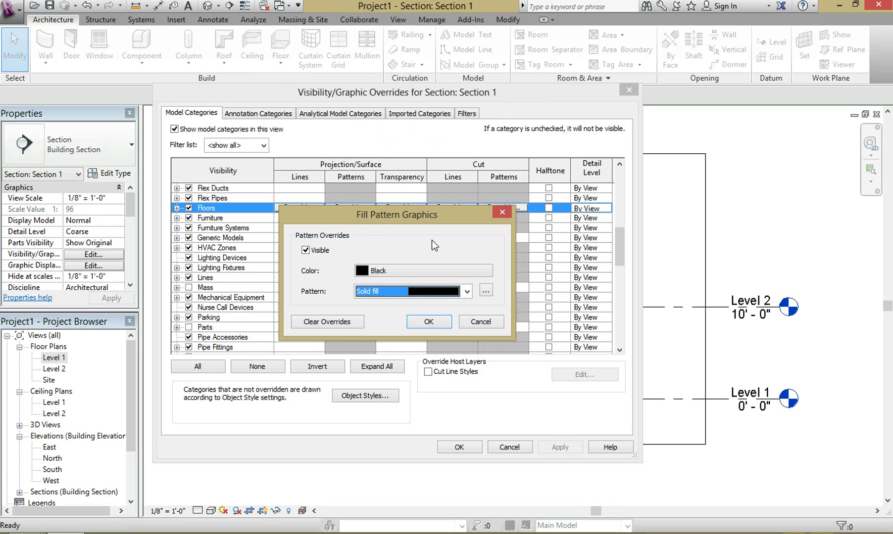
{"action": "left_click", "coordinate": [428, 322]}
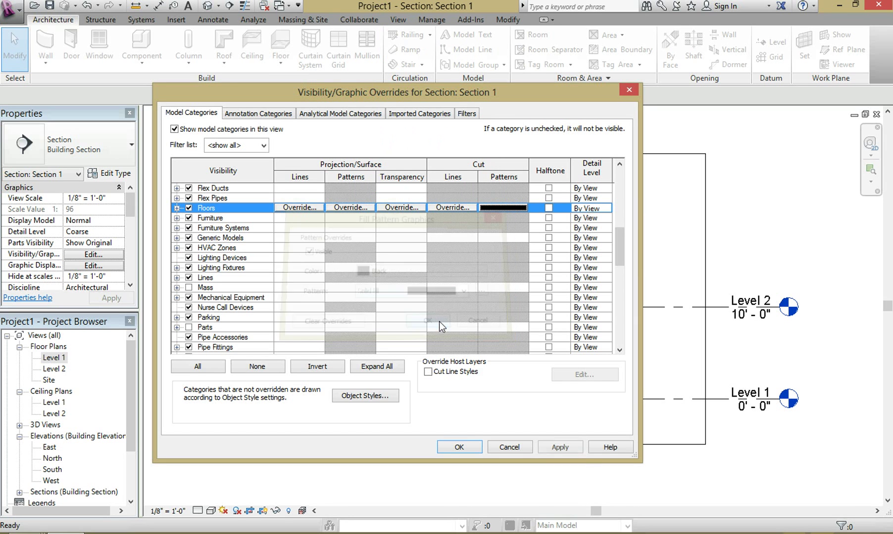
{"action": "left_click", "coordinate": [460, 441]}
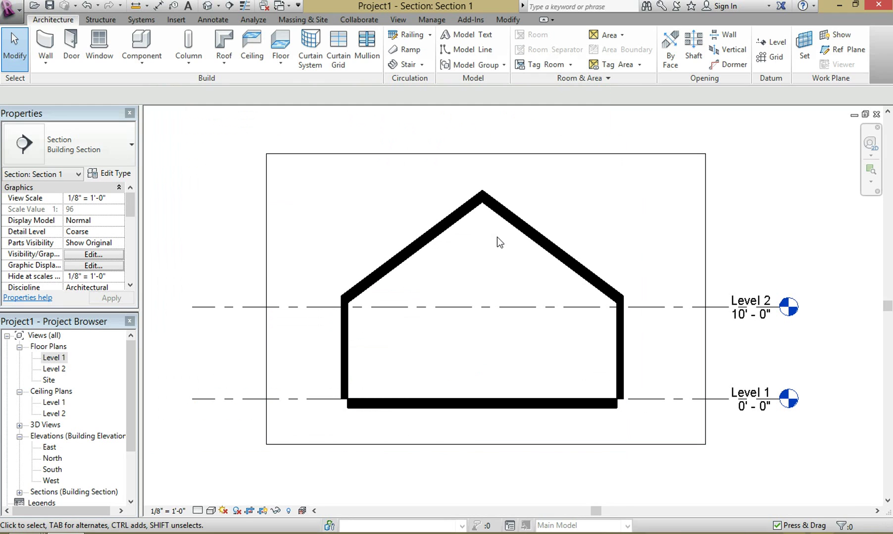